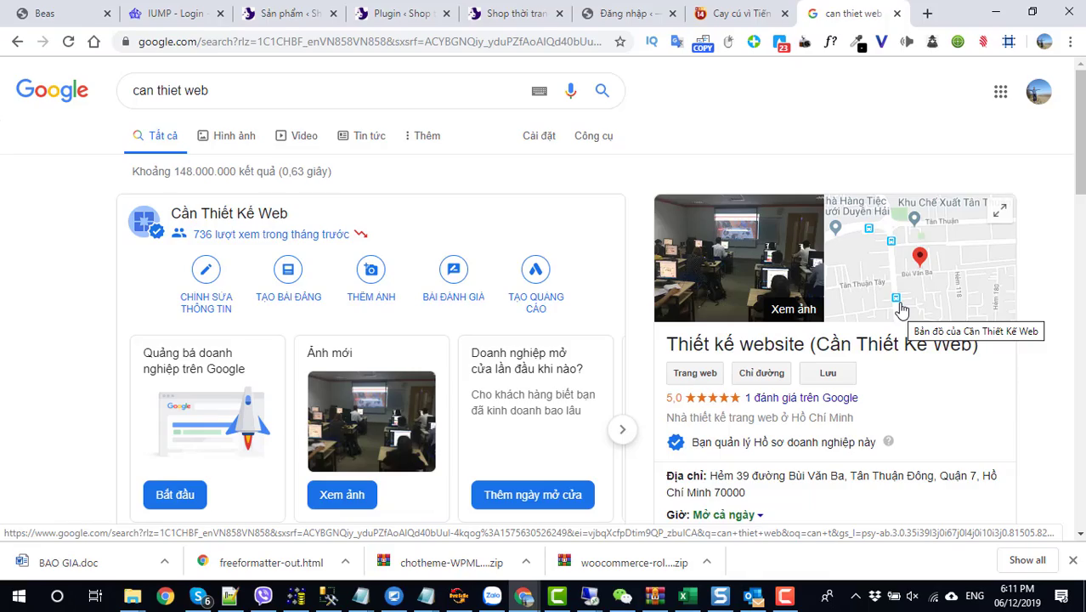
{"action": "scroll", "coordinate": [900, 310], "scroll_direction": "down", "scroll_amount": 15}
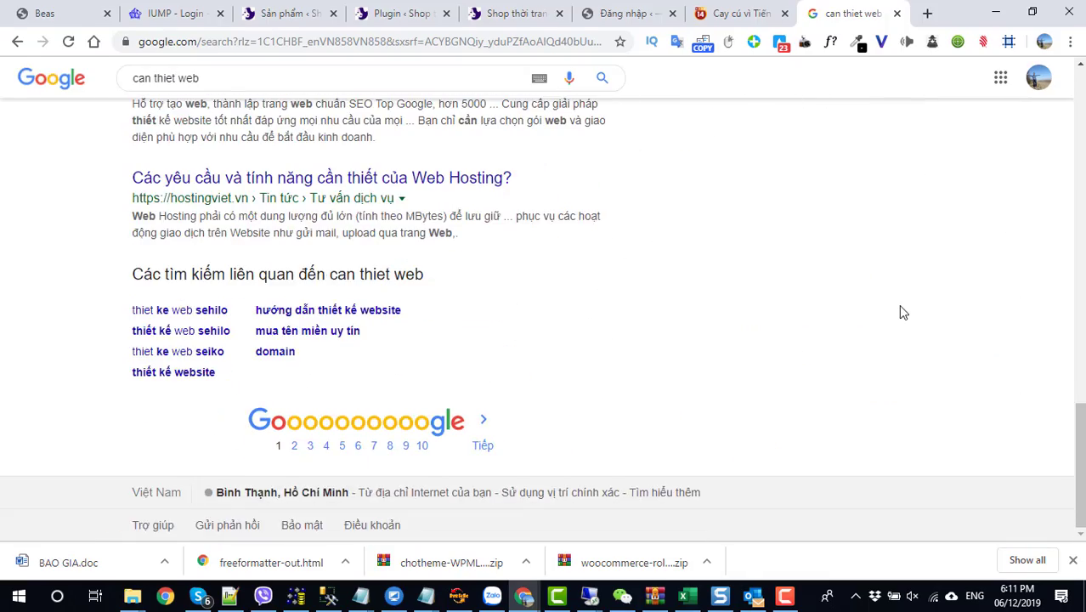
{"action": "scroll", "coordinate": [901, 310], "scroll_direction": "up", "scroll_amount": 10}
{"action": "scroll", "coordinate": [898, 305], "scroll_direction": "up", "scroll_amount": 4}
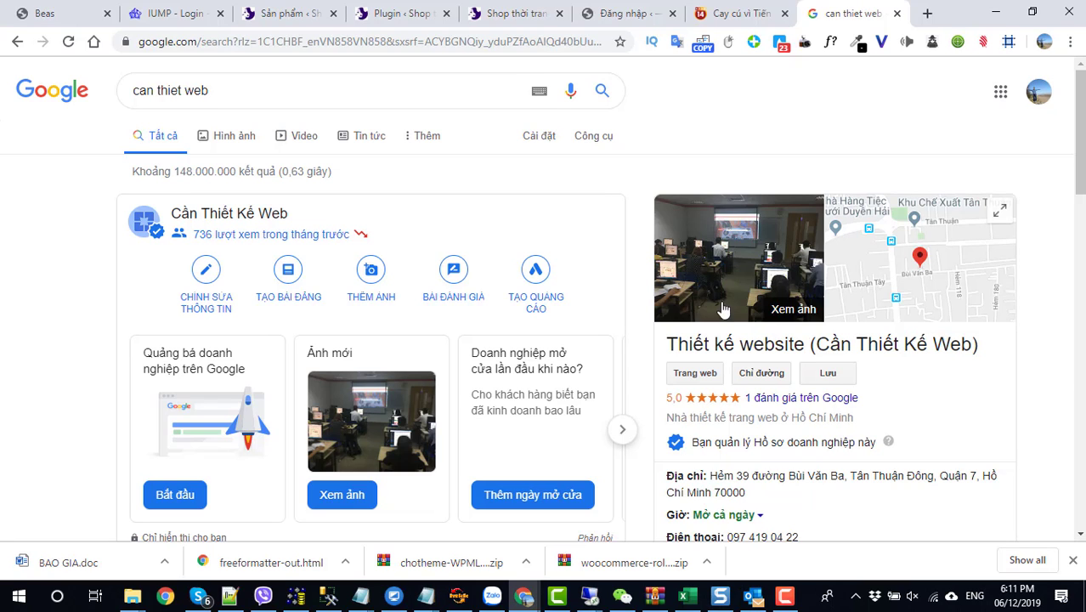
Switch to the Shop thời trang online website and open its WordPress dashboard.
{"action": "left_click", "coordinate": [623, 17]}
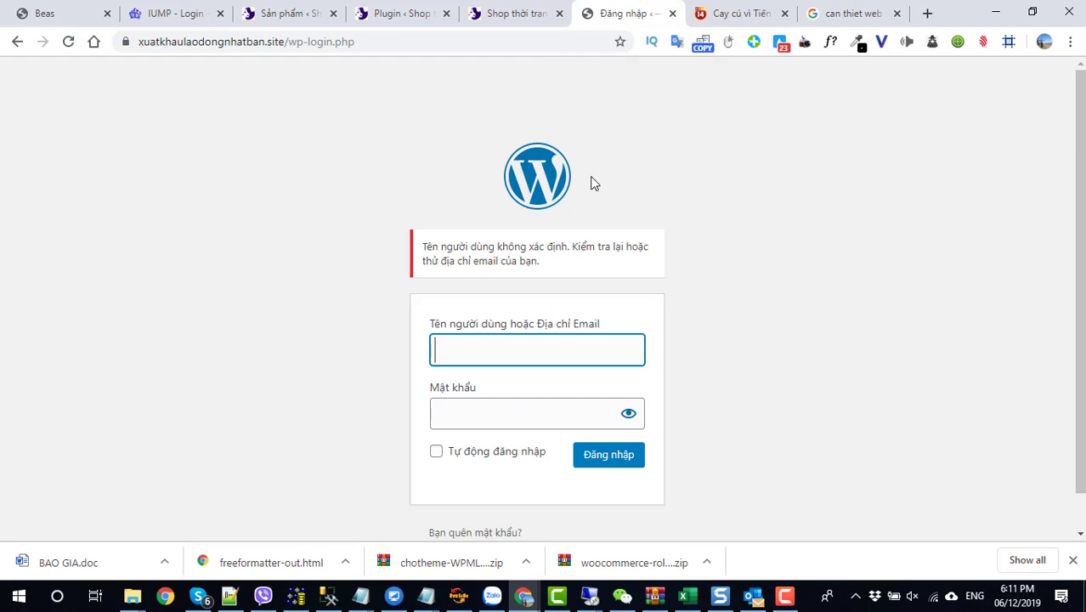
{"action": "left_click", "coordinate": [503, 16]}
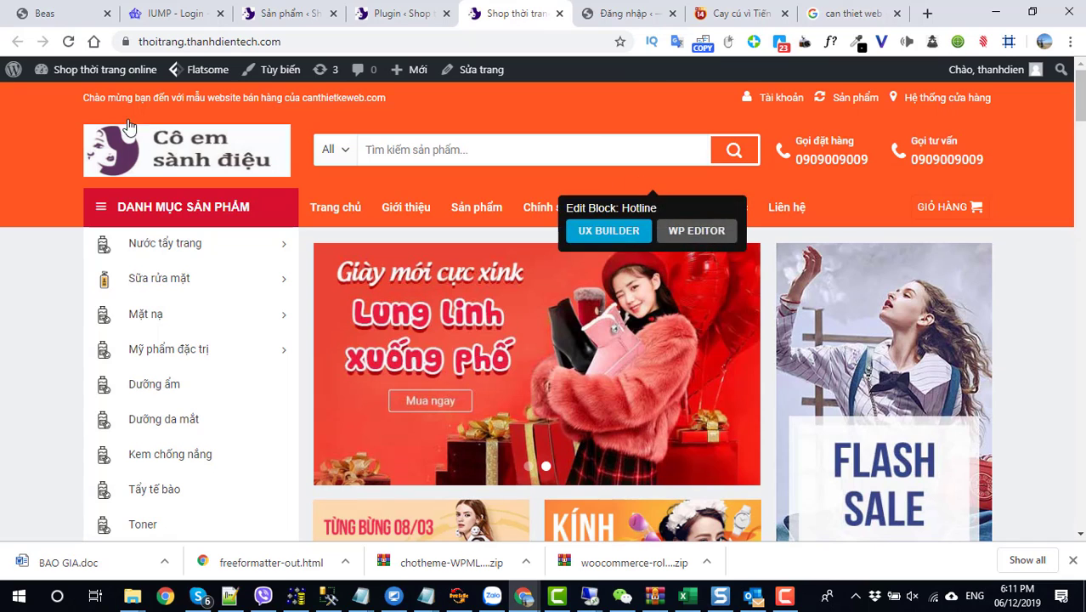
{"action": "mouse_move", "coordinate": [88, 78]}
{"action": "left_click", "coordinate": [62, 100]}
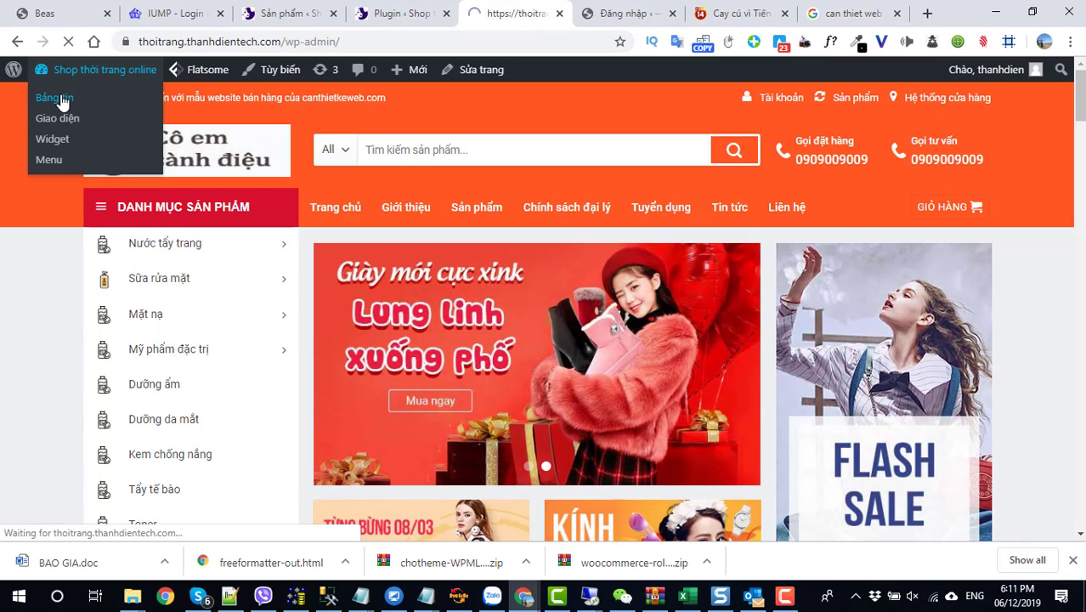
Open the page for adding a new plugin and bring up its zip upload form.
{"action": "scroll", "coordinate": [203, 365], "scroll_direction": "down", "scroll_amount": 5}
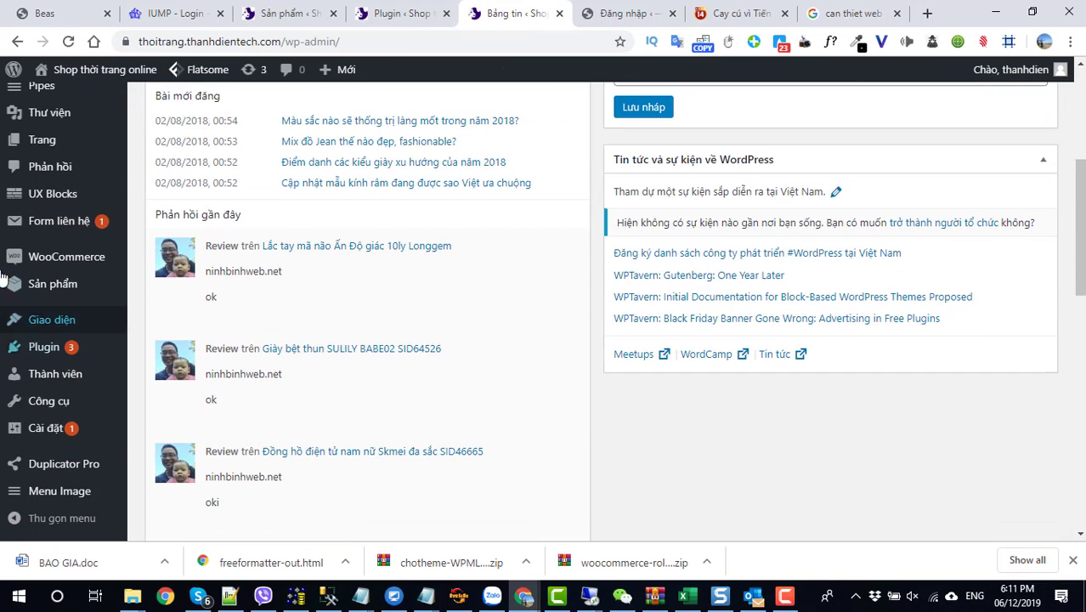
{"action": "scroll", "coordinate": [43, 363], "scroll_direction": "down", "scroll_amount": 1}
{"action": "scroll", "coordinate": [44, 255], "scroll_direction": "up", "scroll_amount": 3}
{"action": "scroll", "coordinate": [51, 331], "scroll_direction": "down", "scroll_amount": 4}
{"action": "scroll", "coordinate": [51, 331], "scroll_direction": "down", "scroll_amount": 2}
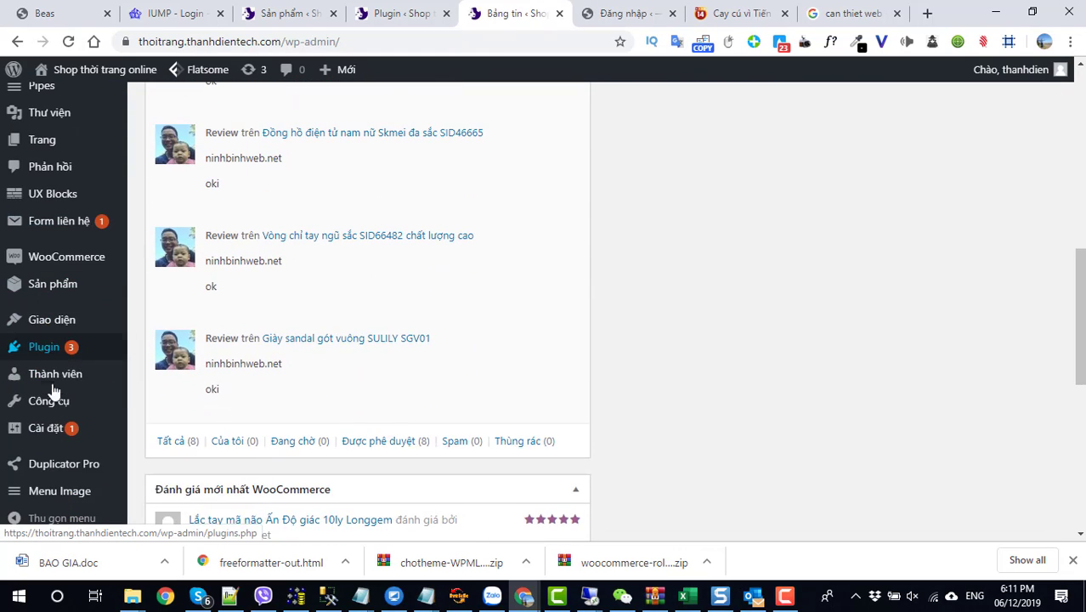
{"action": "mouse_move", "coordinate": [29, 508]}
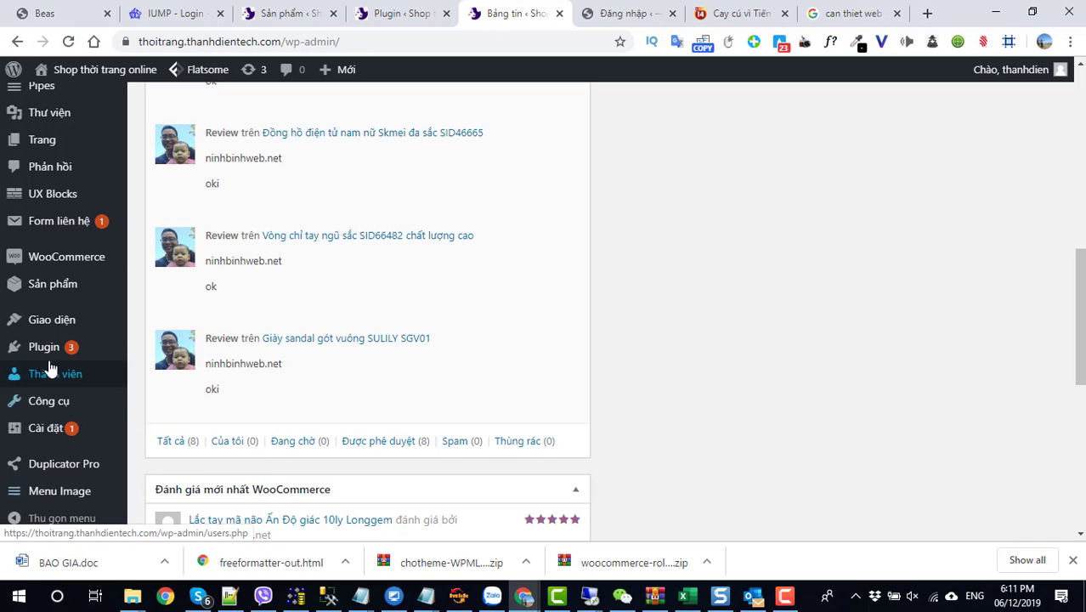
{"action": "mouse_move", "coordinate": [107, 371]}
{"action": "left_click", "coordinate": [167, 378]}
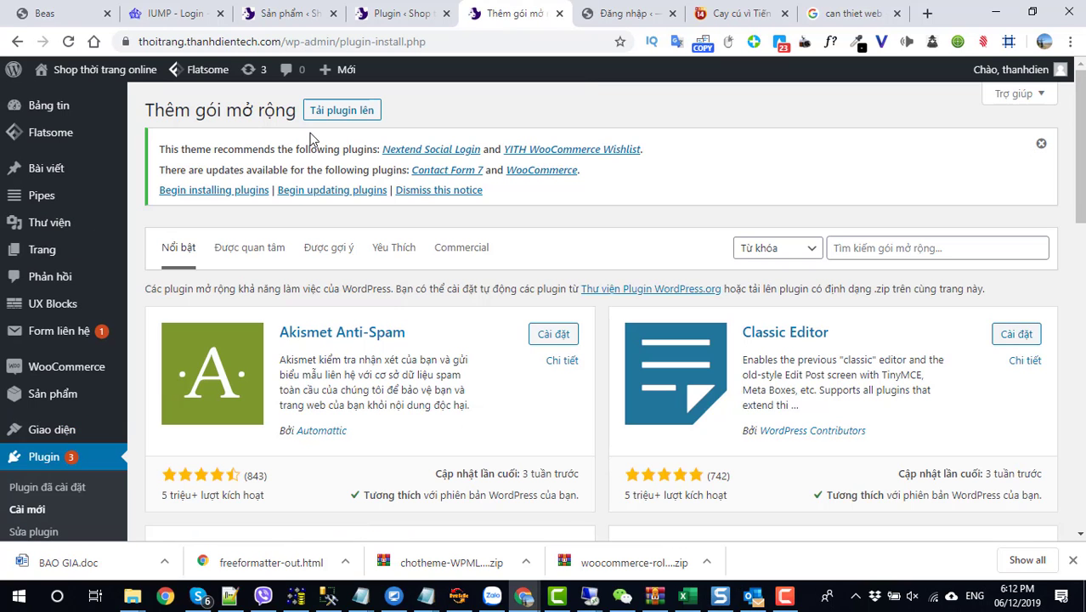
{"action": "left_click", "coordinate": [321, 115]}
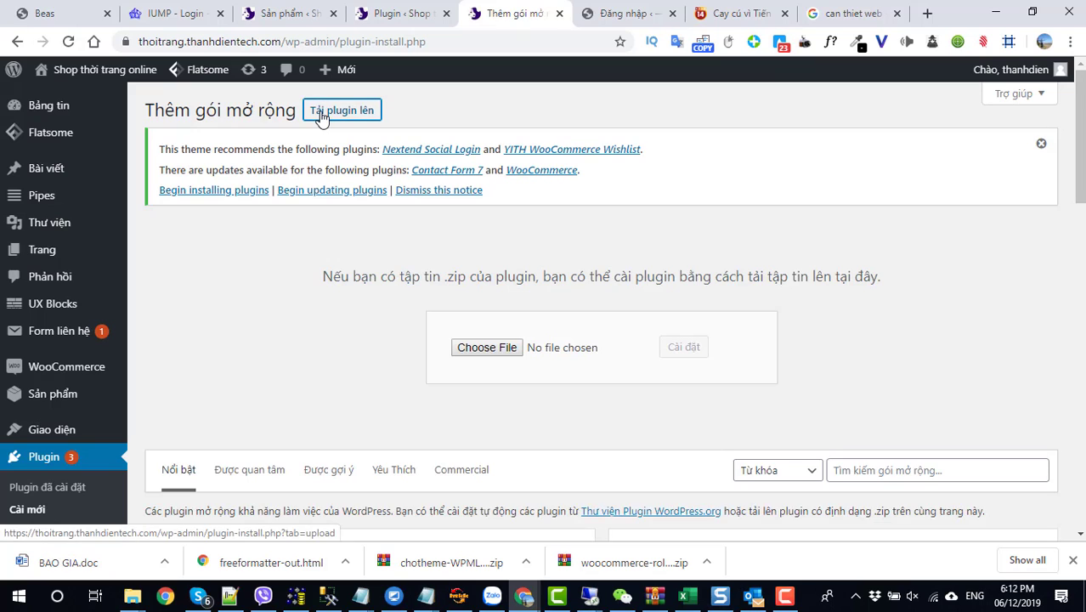
Choose wordpress-seo-premium-12.4 from the Yoast SEO Premium folder, inside PLUGIN THEMES WORDPRESS on DATA (E:), as the plugin file.
{"action": "left_click", "coordinate": [468, 349]}
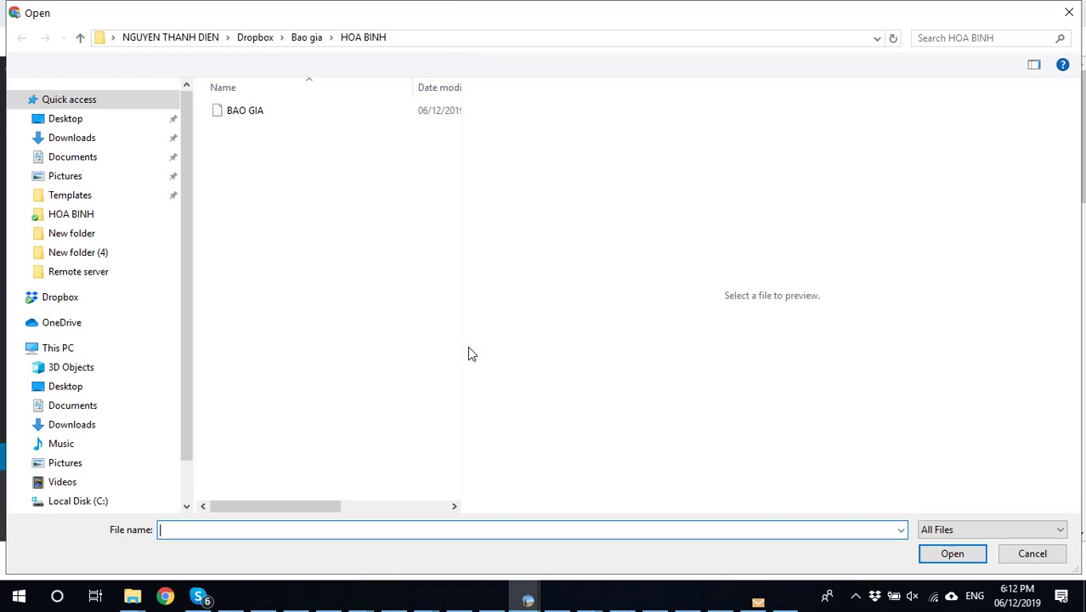
{"action": "scroll", "coordinate": [119, 339], "scroll_direction": "down", "scroll_amount": 1}
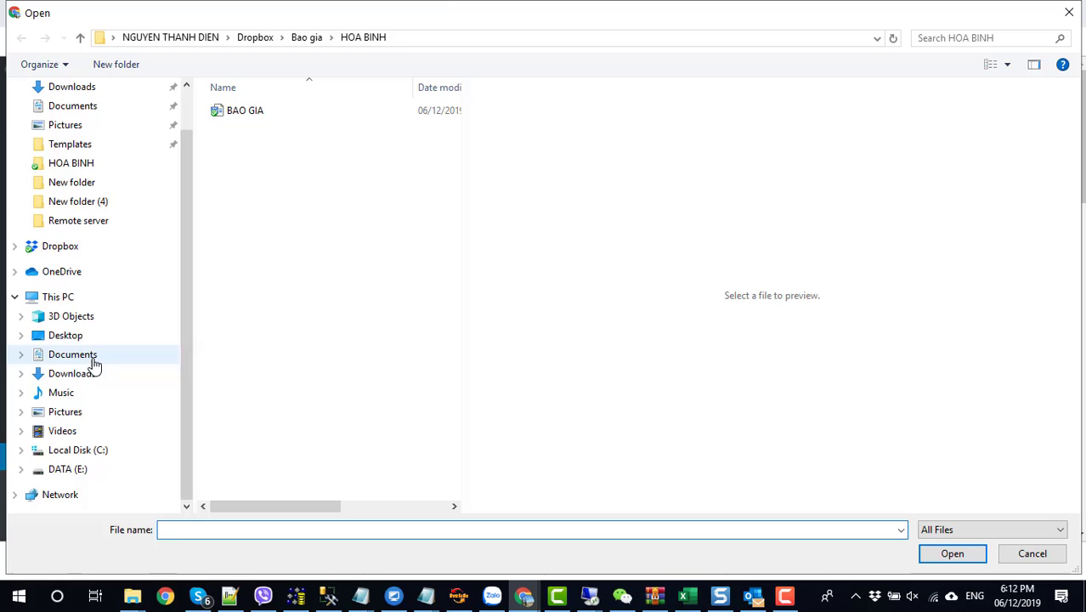
{"action": "left_click", "coordinate": [68, 470]}
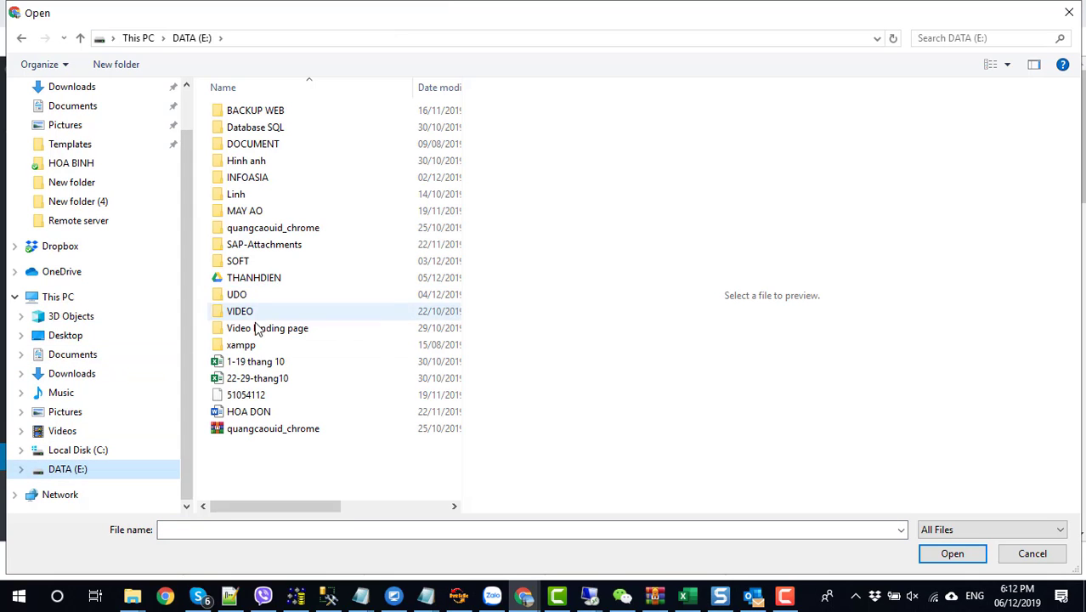
{"action": "double_click", "coordinate": [259, 281]}
{"action": "double_click", "coordinate": [270, 328]}
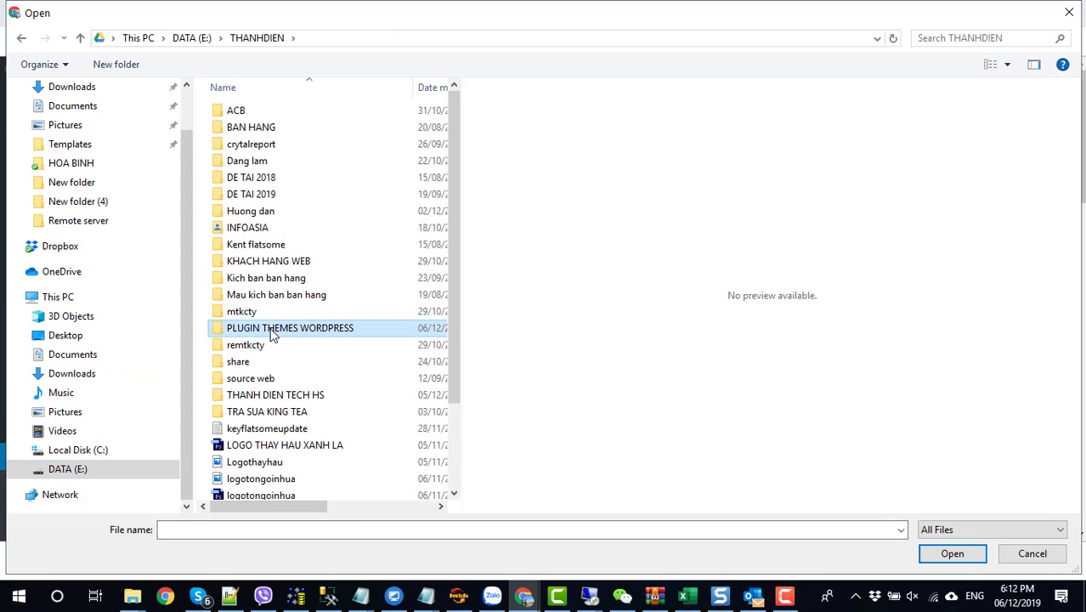
{"action": "double_click", "coordinate": [311, 332]}
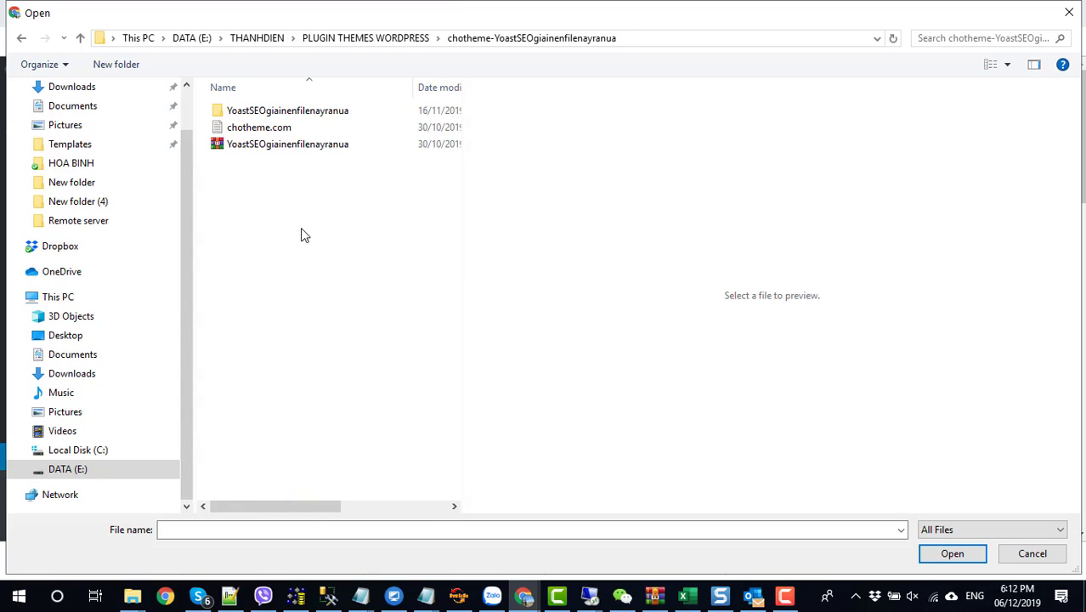
{"action": "double_click", "coordinate": [280, 112]}
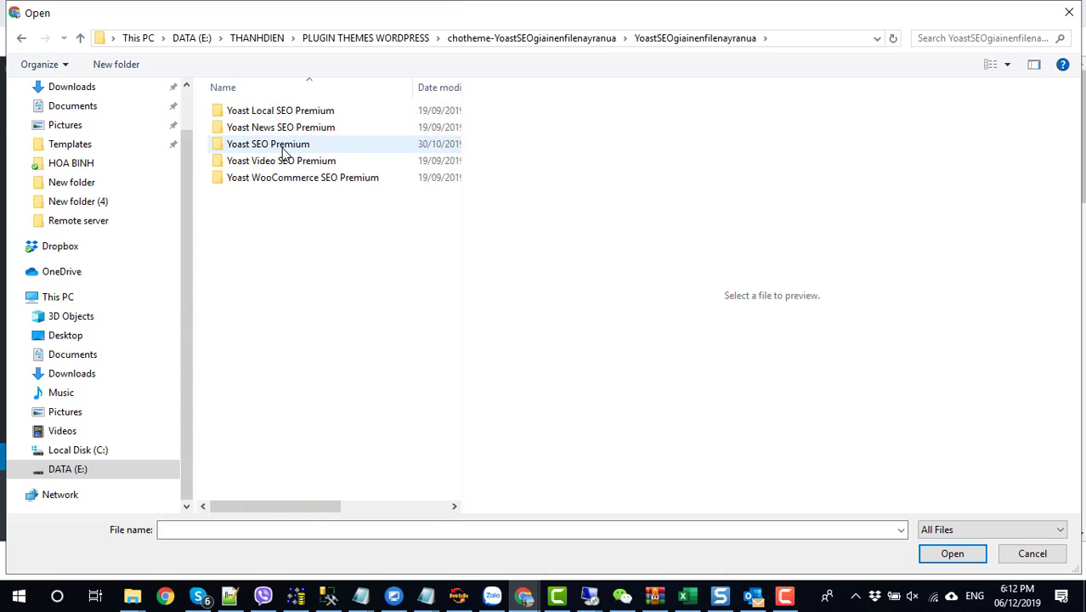
{"action": "double_click", "coordinate": [285, 146]}
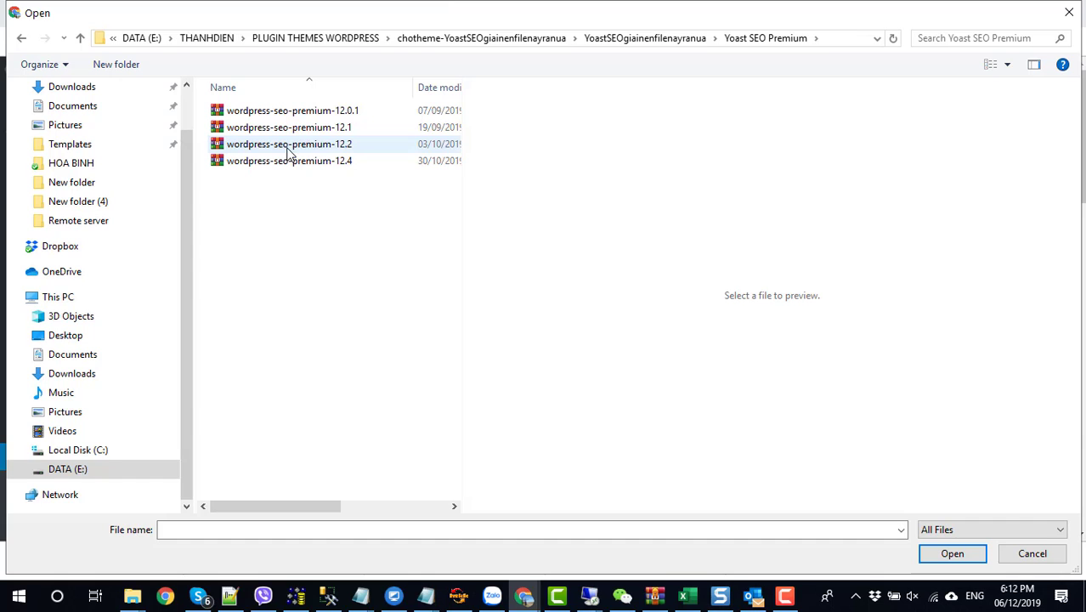
{"action": "double_click", "coordinate": [296, 161]}
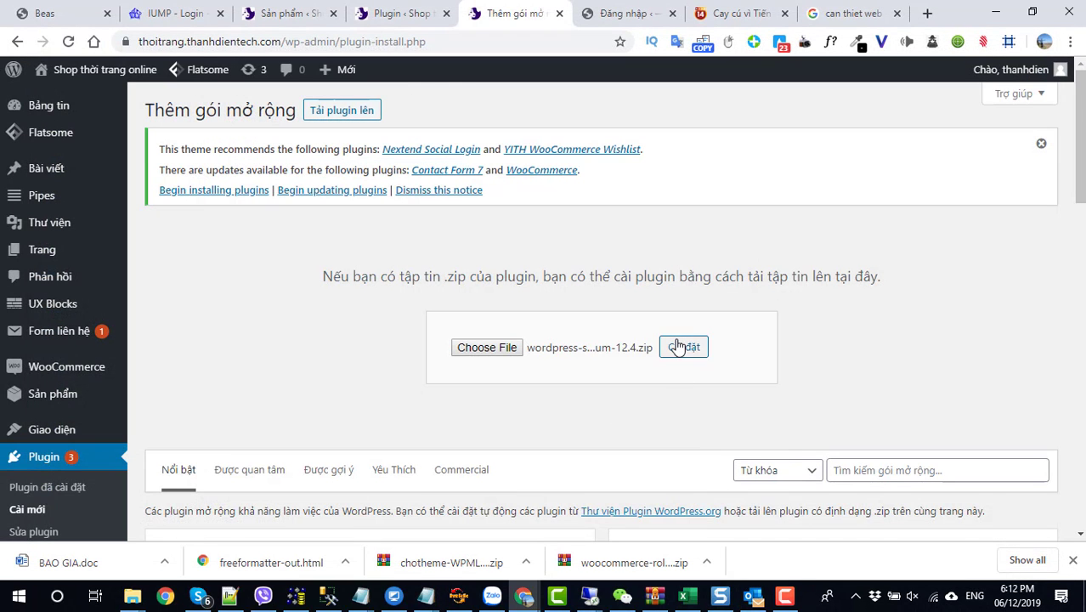
Install and activate the chosen Yoast SEO Premium plugin, and locate it in the installed plugins list.
{"action": "left_click", "coordinate": [679, 346]}
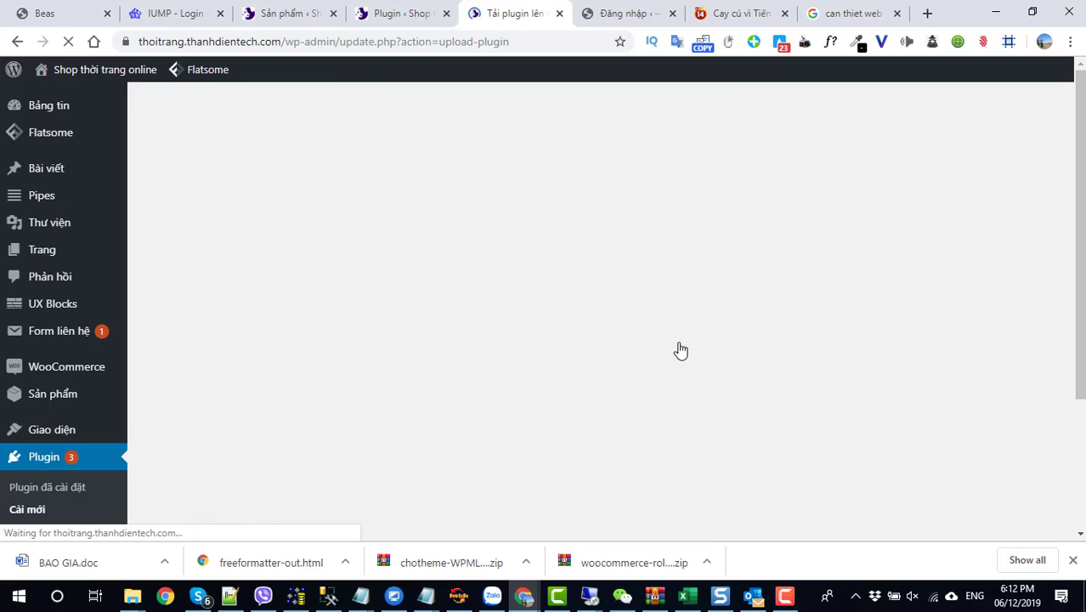
{"action": "left_click", "coordinate": [1072, 559]}
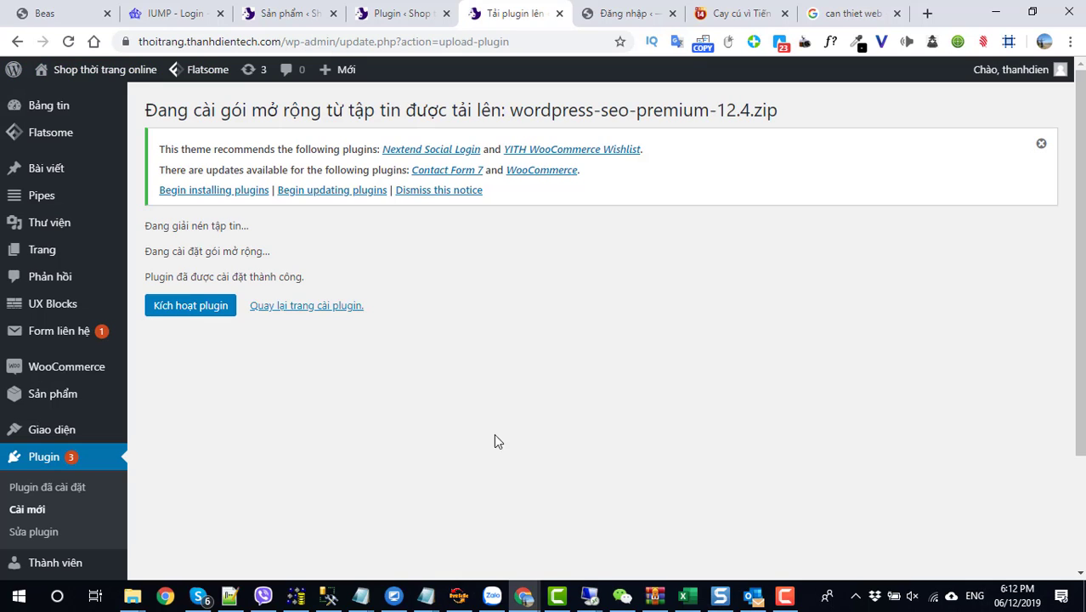
{"action": "left_click", "coordinate": [192, 308]}
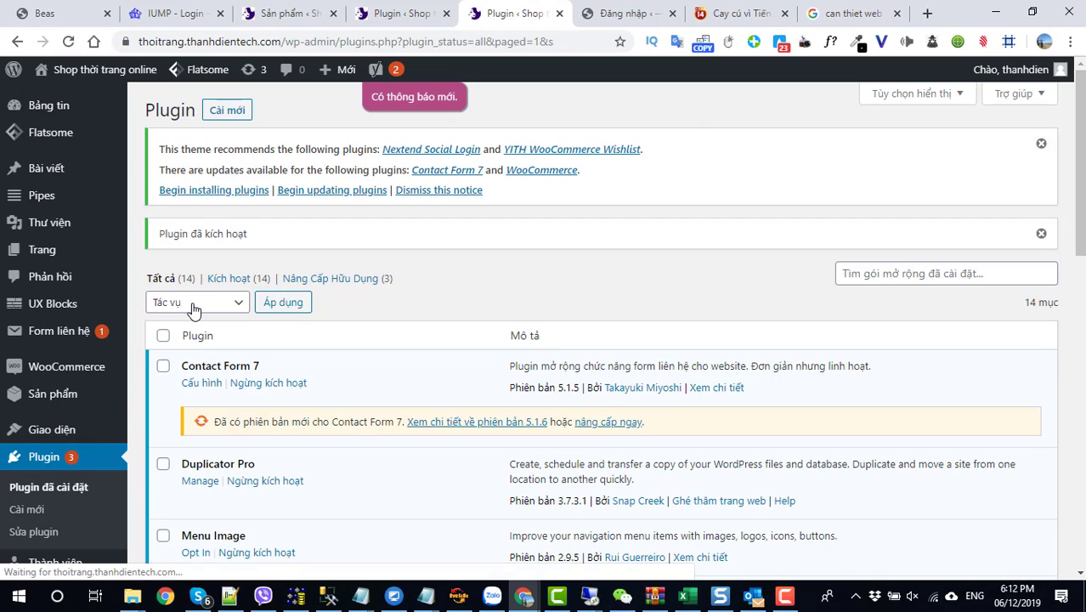
{"action": "scroll", "coordinate": [68, 433], "scroll_direction": "down", "scroll_amount": 5}
{"action": "scroll", "coordinate": [68, 441], "scroll_direction": "down", "scroll_amount": 4}
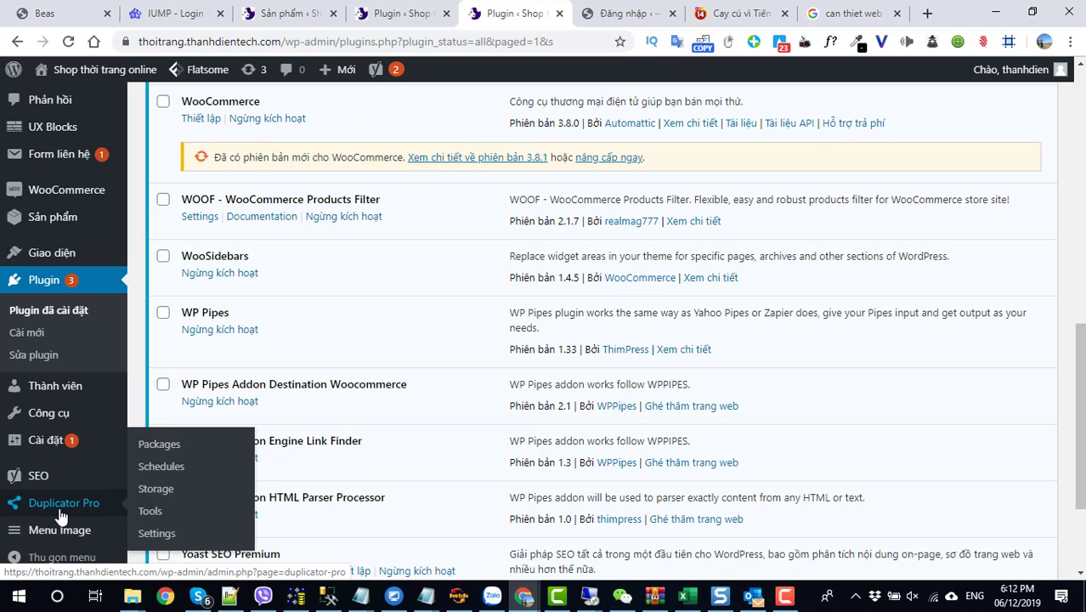
{"action": "scroll", "coordinate": [57, 483], "scroll_direction": "up", "scroll_amount": 1}
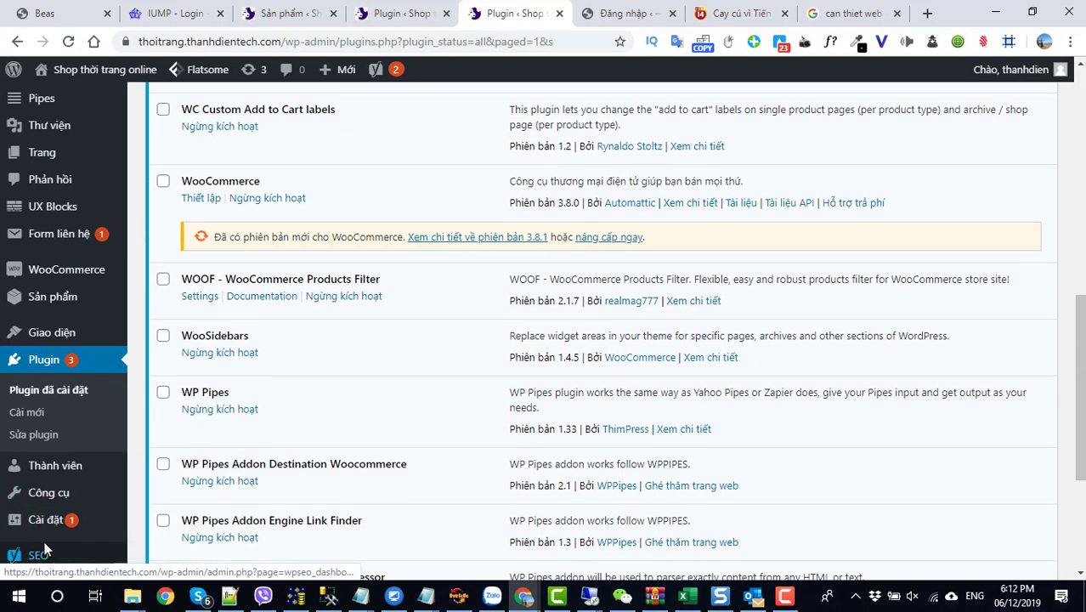
{"action": "scroll", "coordinate": [44, 541], "scroll_direction": "down", "scroll_amount": 2}
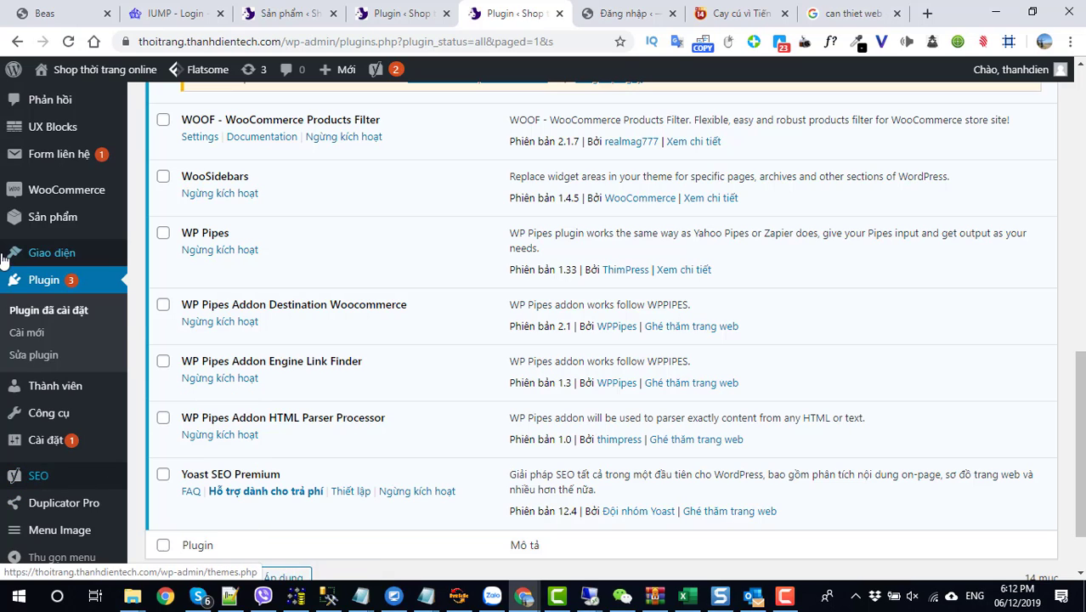
Open the product "Sữa Rửa Mặt Cetaphil Gentle Skin Cleanser (125ml)" for editing from the list of all products.
{"action": "left_click", "coordinate": [50, 223]}
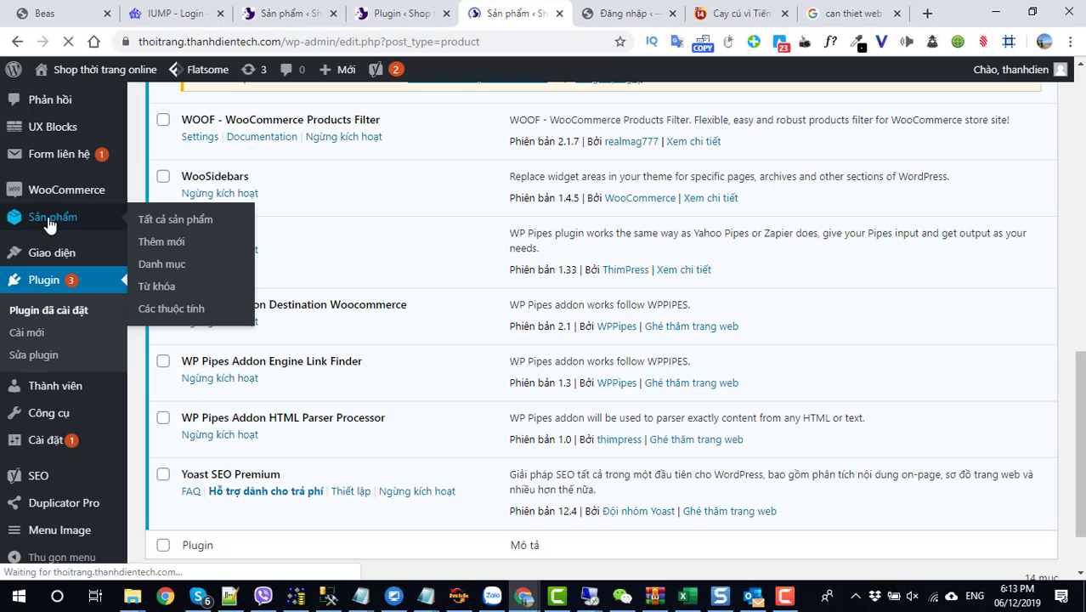
{"action": "scroll", "coordinate": [337, 347], "scroll_direction": "down", "scroll_amount": 2}
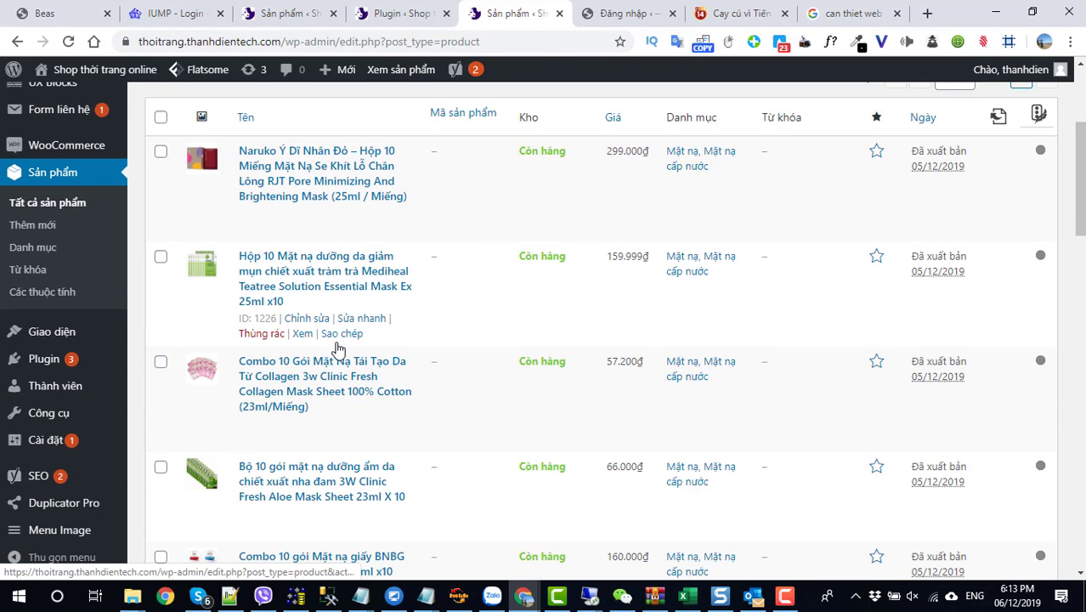
{"action": "scroll", "coordinate": [337, 345], "scroll_direction": "down", "scroll_amount": 7}
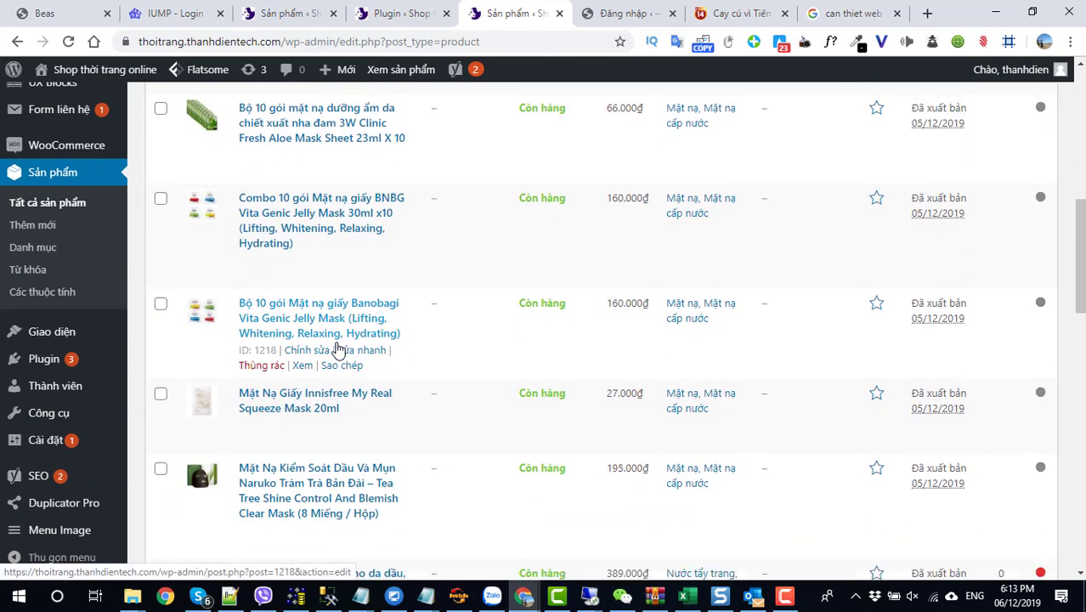
{"action": "scroll", "coordinate": [338, 349], "scroll_direction": "down", "scroll_amount": 4}
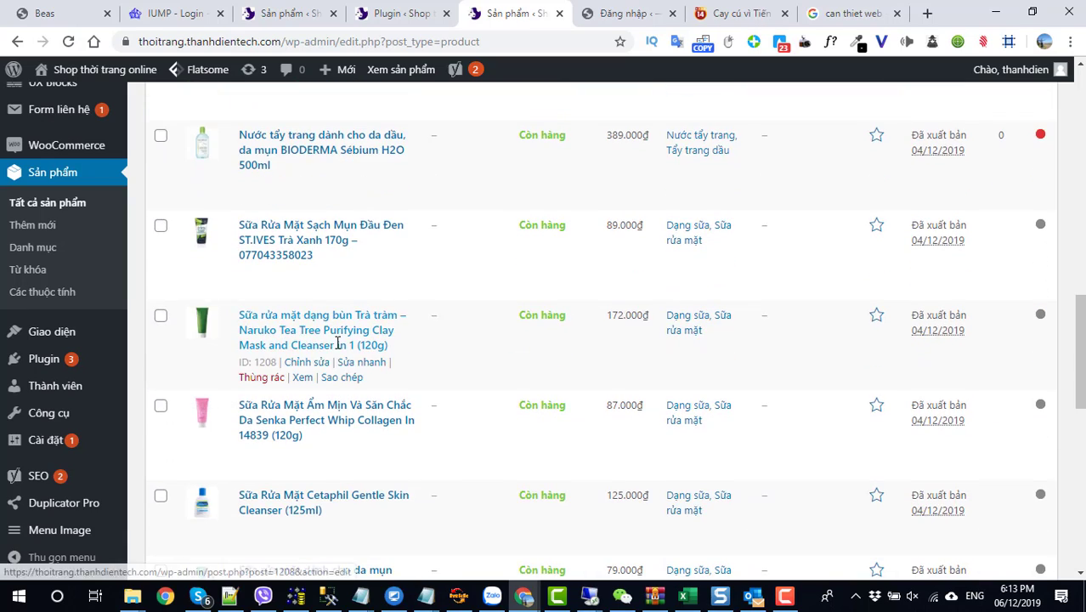
{"action": "scroll", "coordinate": [337, 348], "scroll_direction": "down", "scroll_amount": 7}
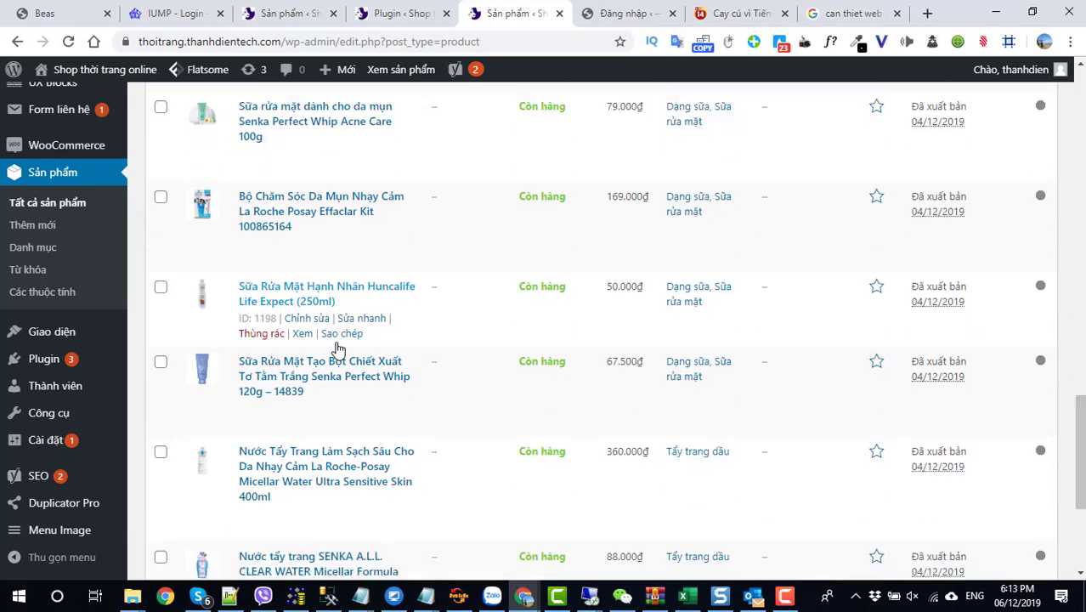
{"action": "scroll", "coordinate": [337, 348], "scroll_direction": "up", "scroll_amount": 6}
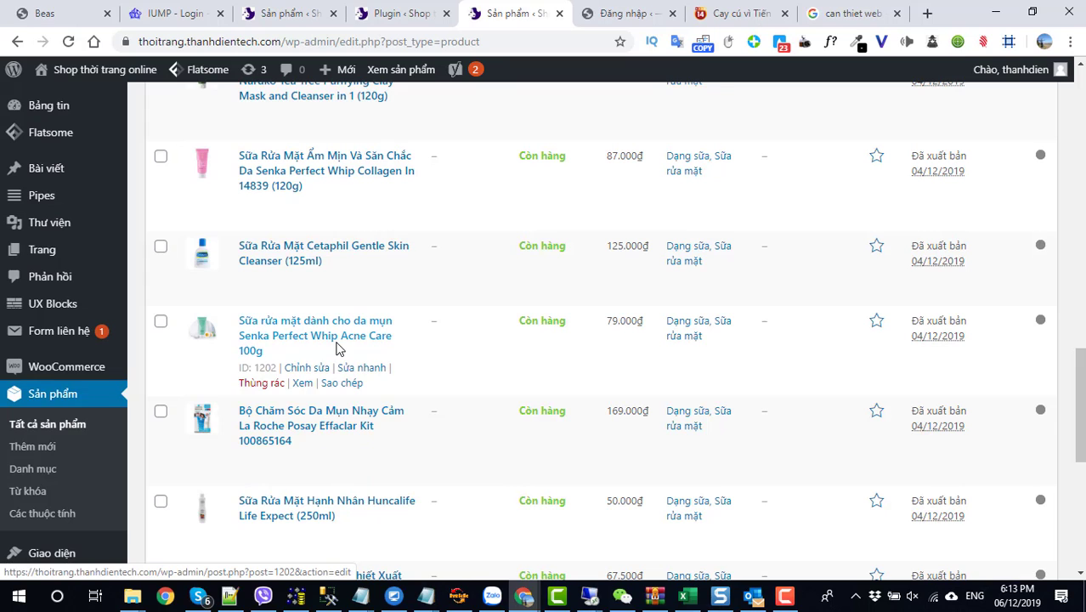
{"action": "left_click", "coordinate": [308, 252]}
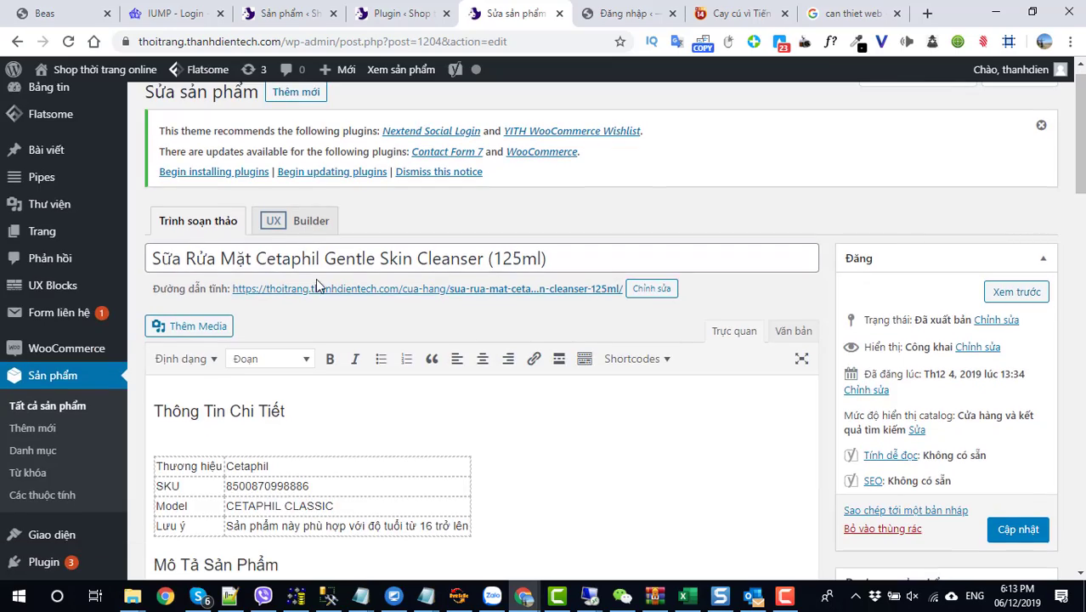
Set the Yoast focus keyphrase to "Sữa Rửa Mặt Cetaphil Gentle Skin Cleanser", copied from the product title without the volume.
{"action": "scroll", "coordinate": [315, 278], "scroll_direction": "down", "scroll_amount": 15}
{"action": "scroll", "coordinate": [326, 306], "scroll_direction": "up", "scroll_amount": 5}
{"action": "scroll", "coordinate": [325, 306], "scroll_direction": "up", "scroll_amount": 10}
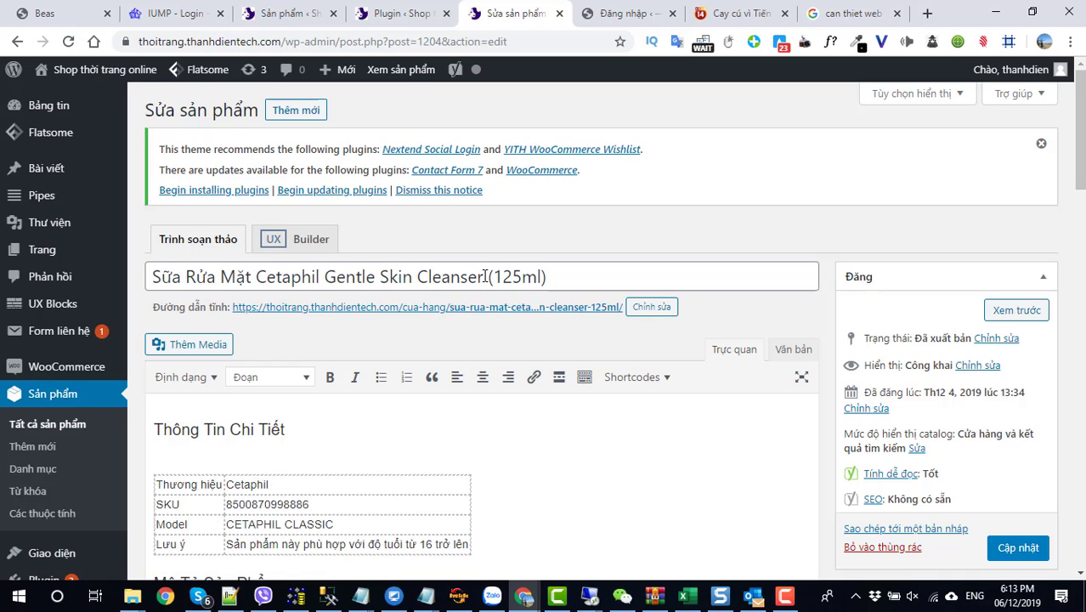
{"action": "left_click_drag", "start_coordinate": [486, 276], "coordinate": [154, 278]}
{"action": "key", "text": "ctrl+c"}
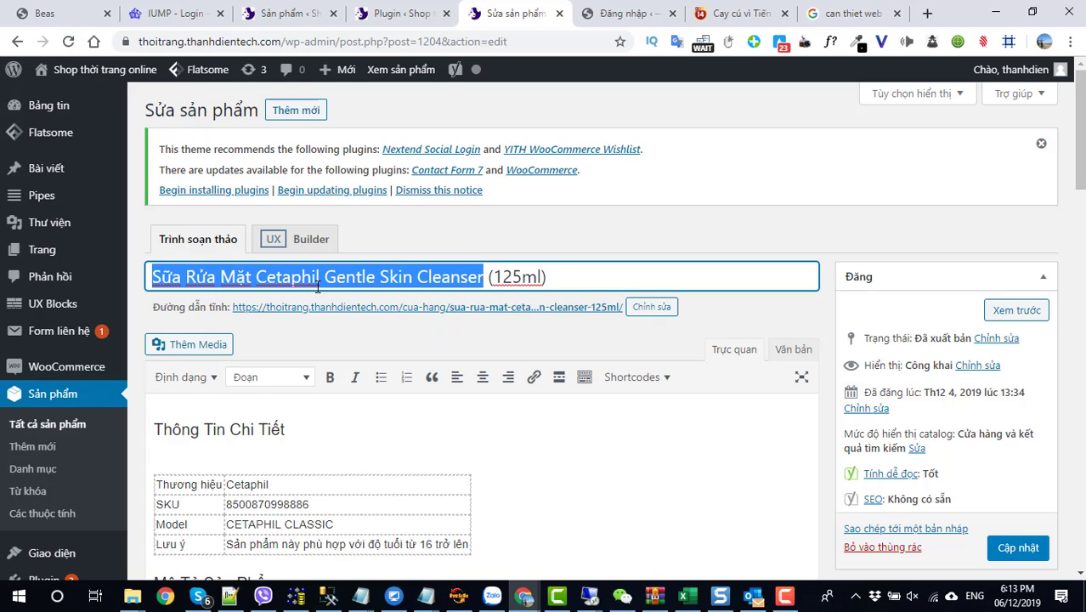
{"action": "scroll", "coordinate": [369, 352], "scroll_direction": "down", "scroll_amount": 10}
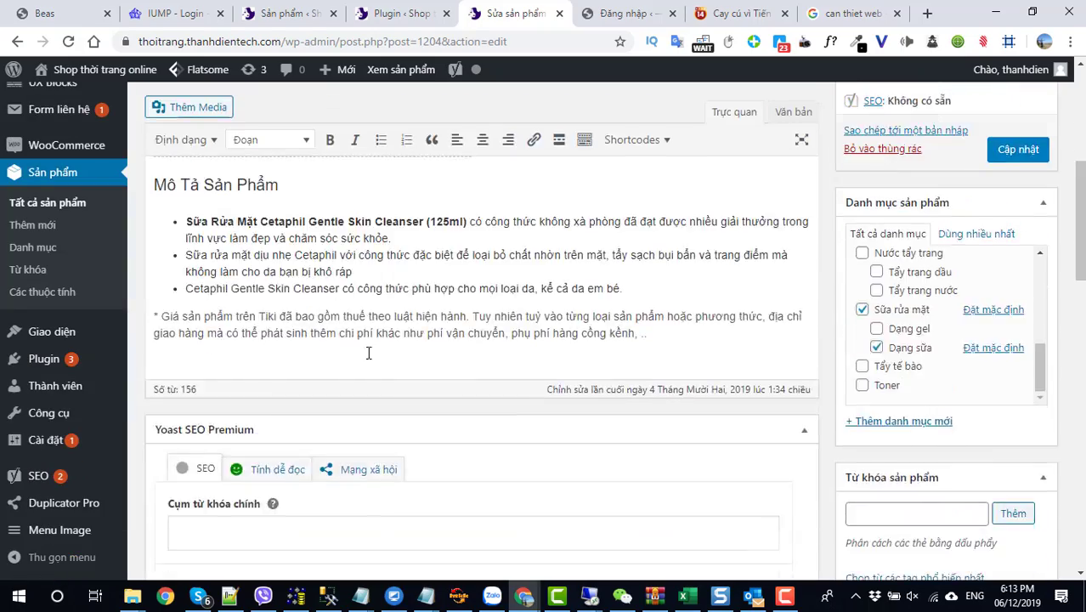
{"action": "scroll", "coordinate": [386, 374], "scroll_direction": "up", "scroll_amount": 1}
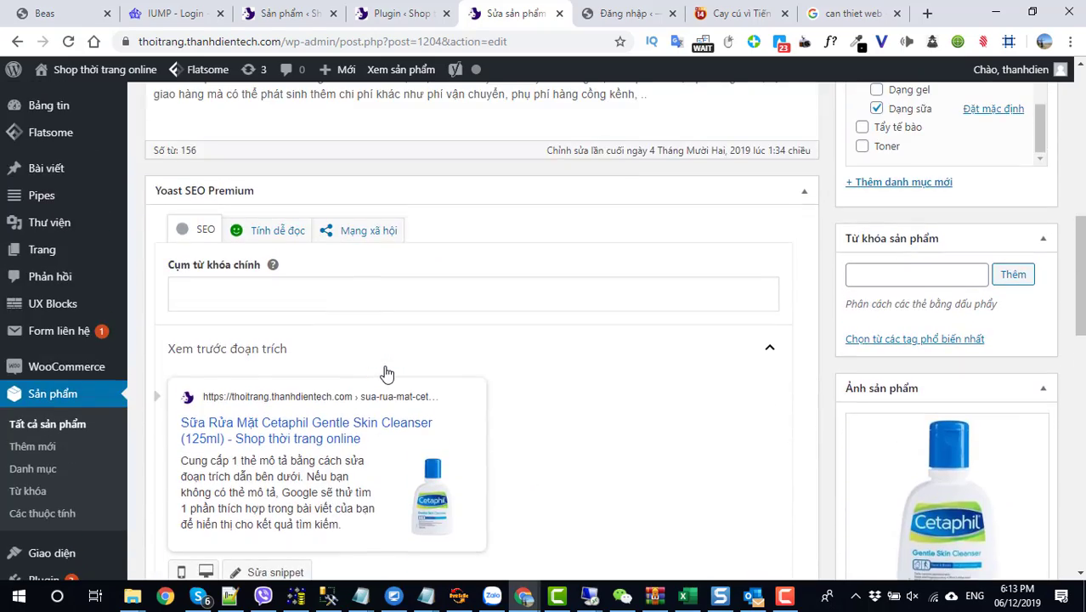
{"action": "scroll", "coordinate": [386, 374], "scroll_direction": "up", "scroll_amount": 5}
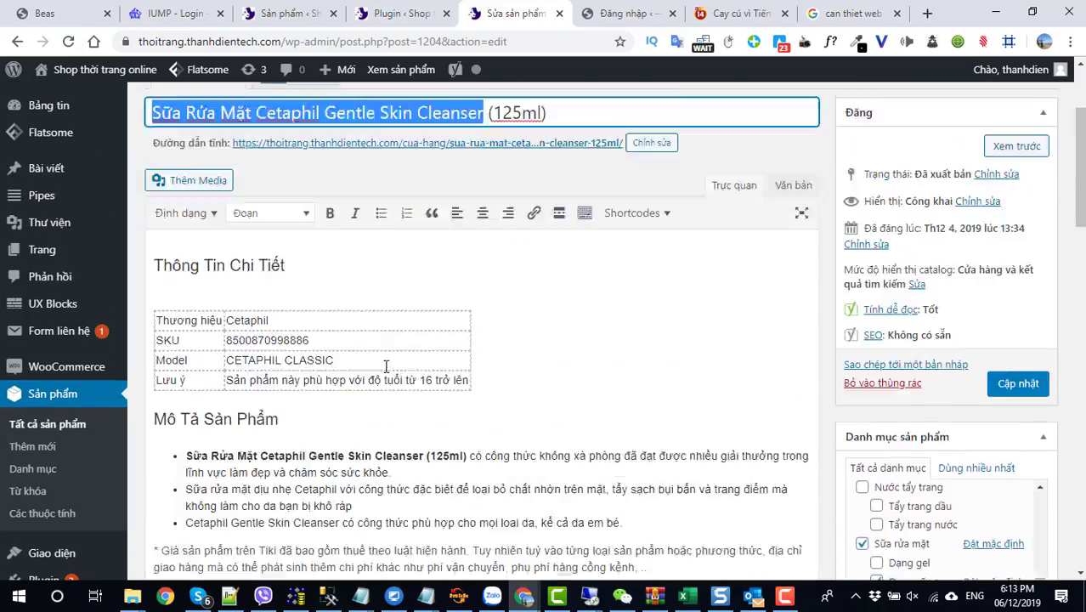
{"action": "scroll", "coordinate": [386, 373], "scroll_direction": "down", "scroll_amount": 5}
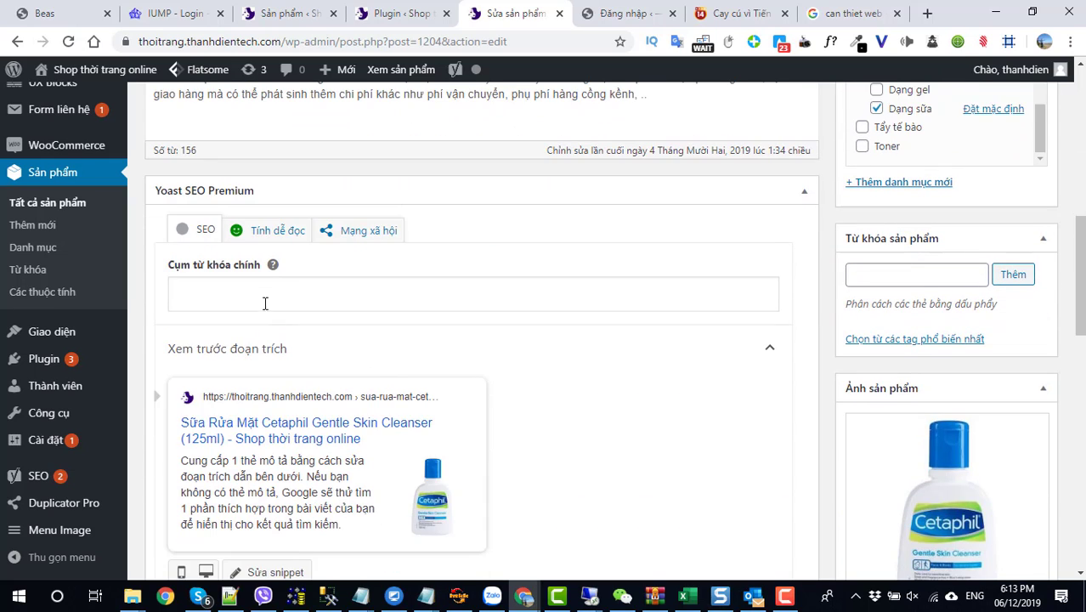
{"action": "left_click", "coordinate": [264, 297]}
{"action": "key", "text": "ctrl+v"}
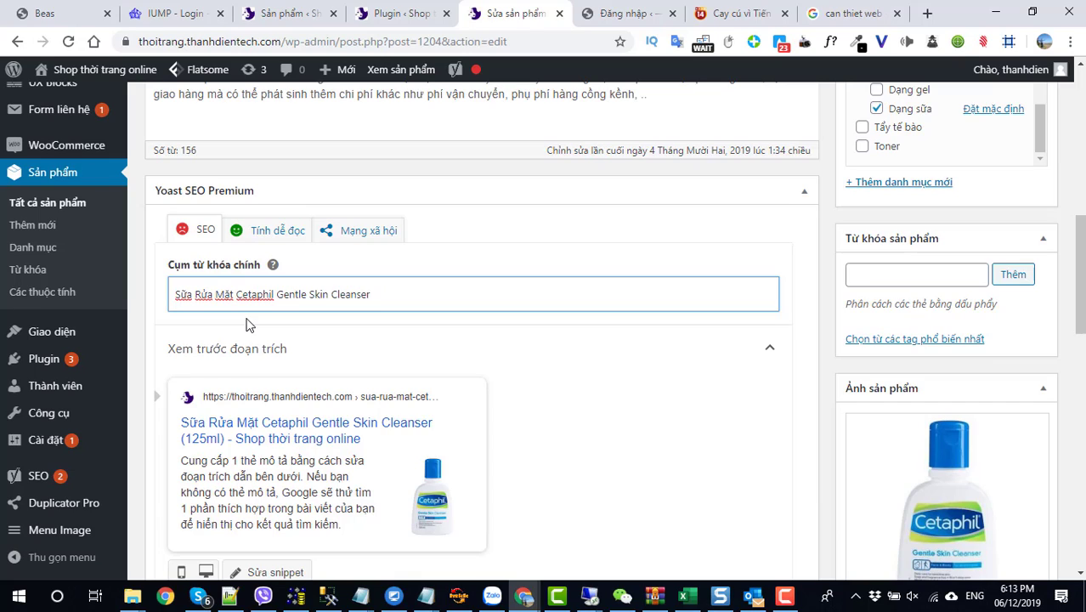
Fill the Yoast meta description with the complete first bullet sentence copied from the Mô Tả Sản Phẩm section of the product description.
{"action": "scroll", "coordinate": [247, 323], "scroll_direction": "up", "scroll_amount": 6}
{"action": "scroll", "coordinate": [247, 321], "scroll_direction": "down", "scroll_amount": 3}
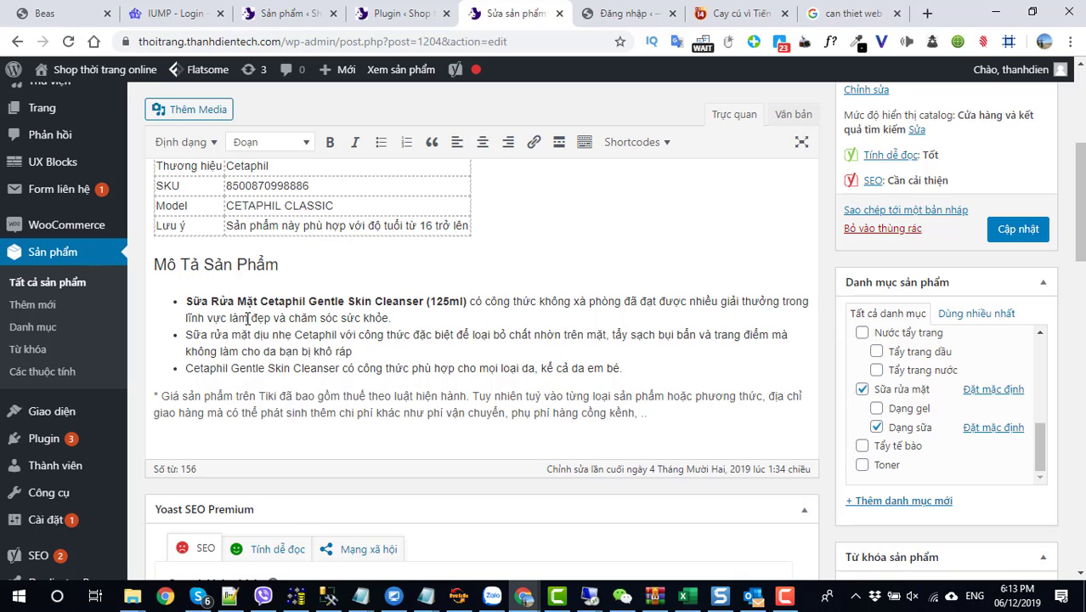
{"action": "left_click_drag", "start_coordinate": [400, 318], "coordinate": [197, 300]}
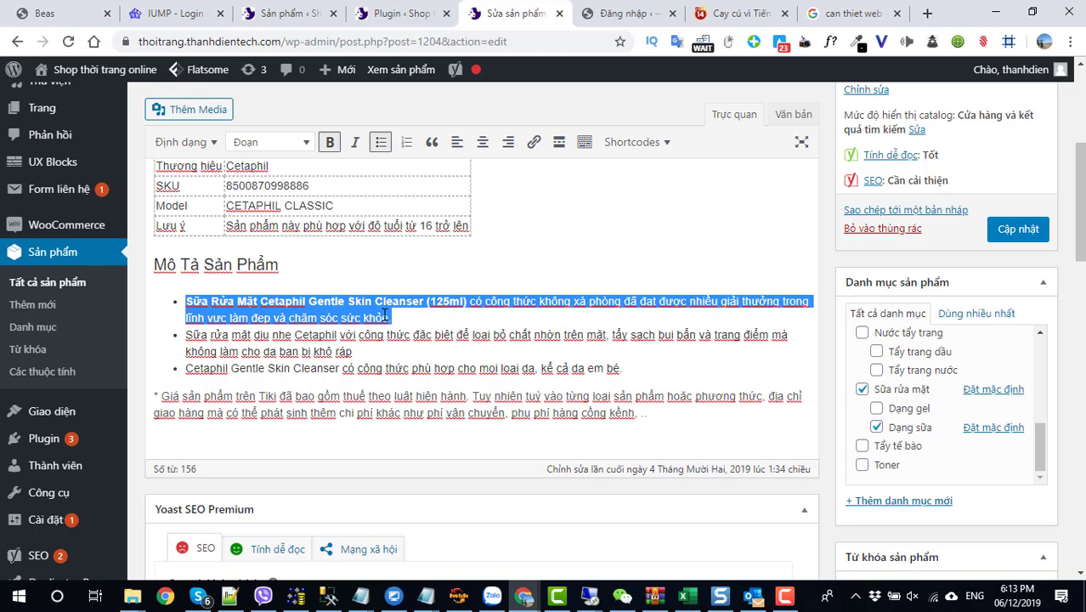
{"action": "scroll", "coordinate": [420, 357], "scroll_direction": "down", "scroll_amount": 5}
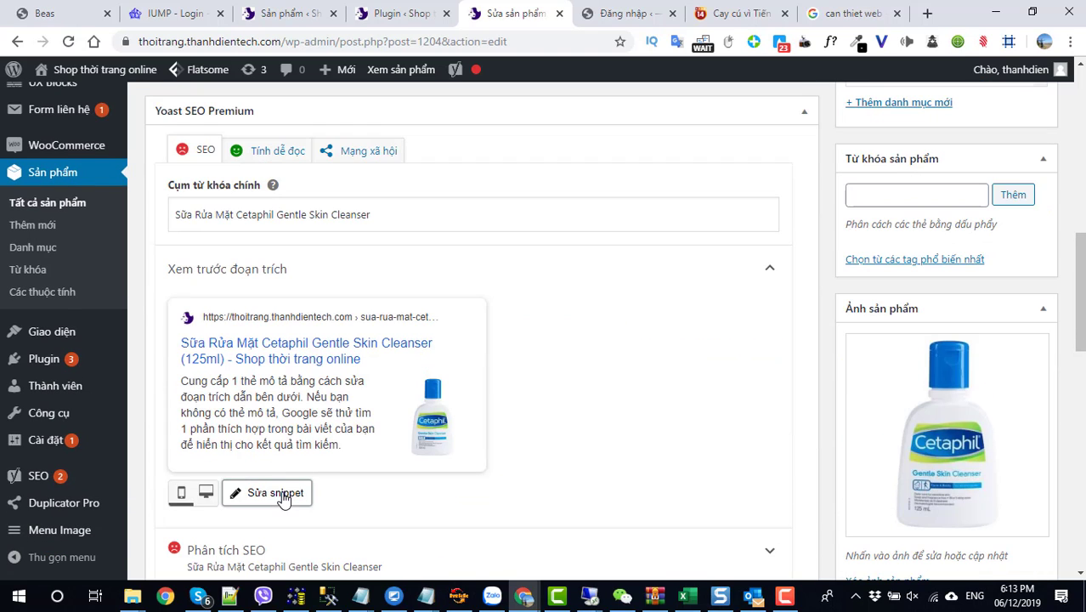
{"action": "left_click", "coordinate": [281, 492]}
{"action": "scroll", "coordinate": [322, 480], "scroll_direction": "down", "scroll_amount": 4}
{"action": "left_click", "coordinate": [217, 399]}
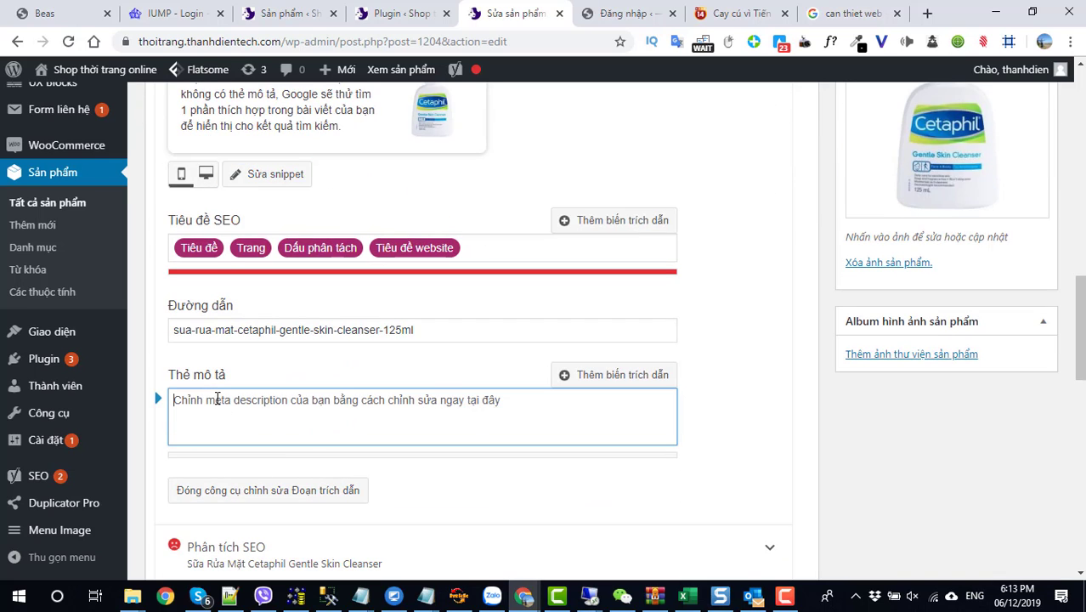
{"action": "type", "text": "Sữa Rửa Mặt Cetaphil Gentle Skin Cleanser (125ml) có công thức không xà phòng đã đạt được nhiều giải thưởng trong lĩnh vực làm đẹp và chăm sóc sức khỏe."}
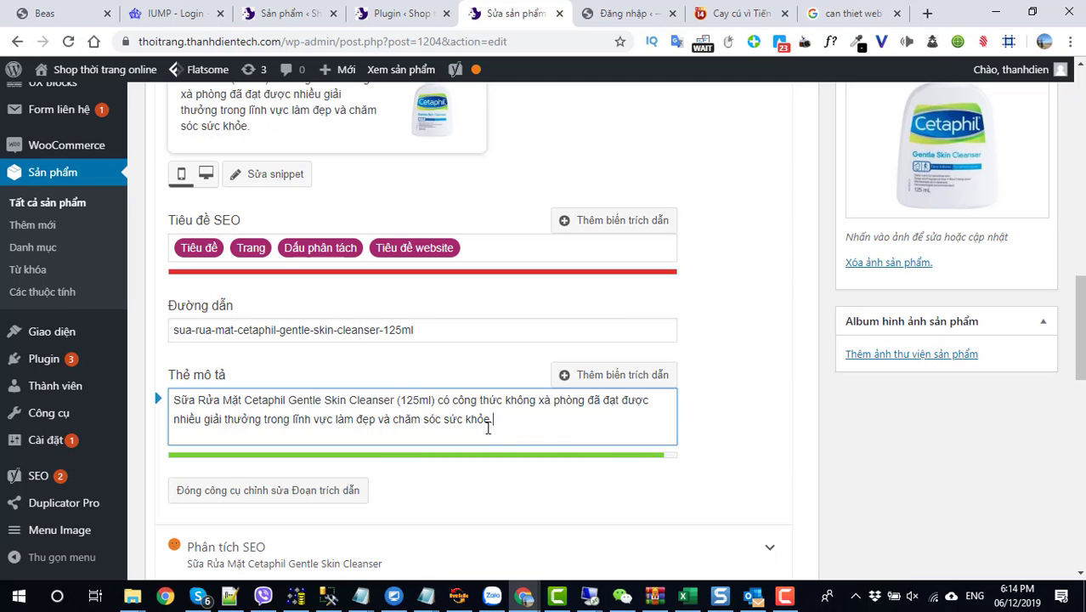
Check the meta description against the snippet preview and save the product with its new SEO details.
{"action": "scroll", "coordinate": [426, 410], "scroll_direction": "up", "scroll_amount": 3}
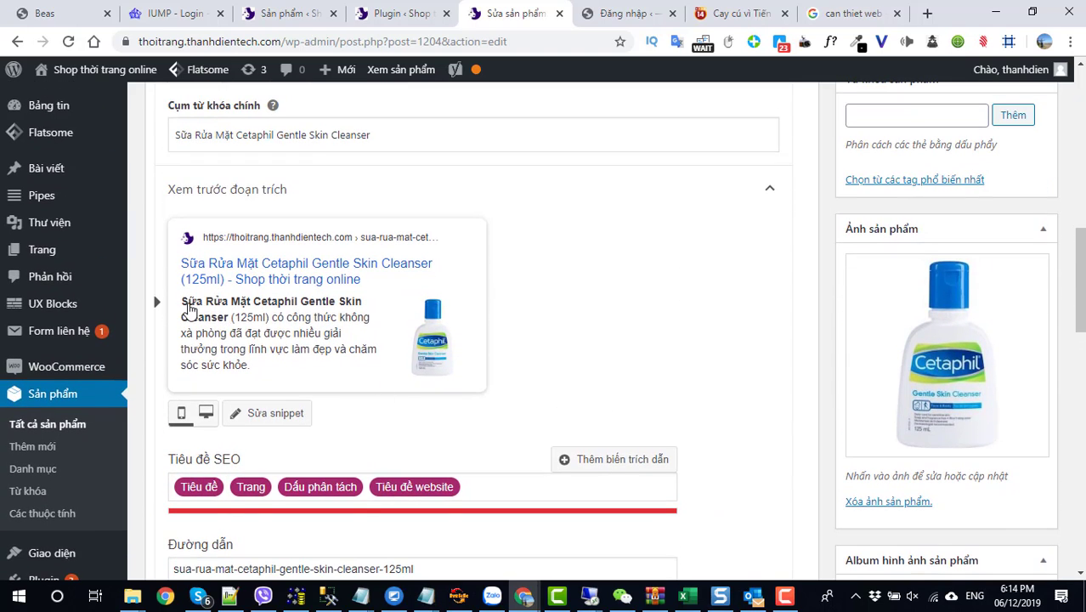
{"action": "scroll", "coordinate": [284, 398], "scroll_direction": "down", "scroll_amount": 1}
{"action": "scroll", "coordinate": [285, 399], "scroll_direction": "down", "scroll_amount": 2}
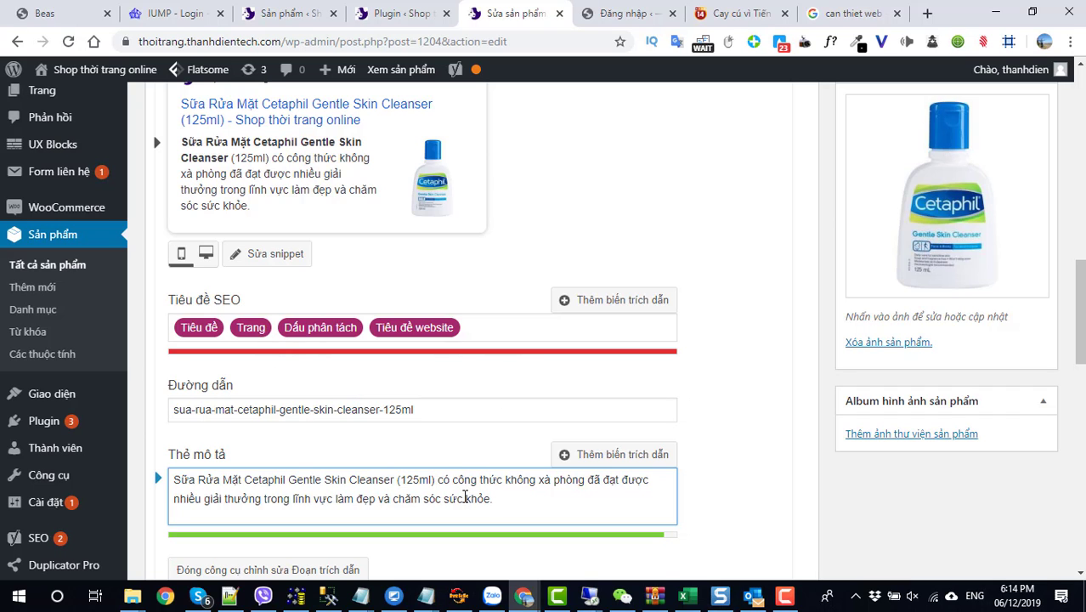
{"action": "left_click_drag", "start_coordinate": [498, 500], "coordinate": [170, 480]}
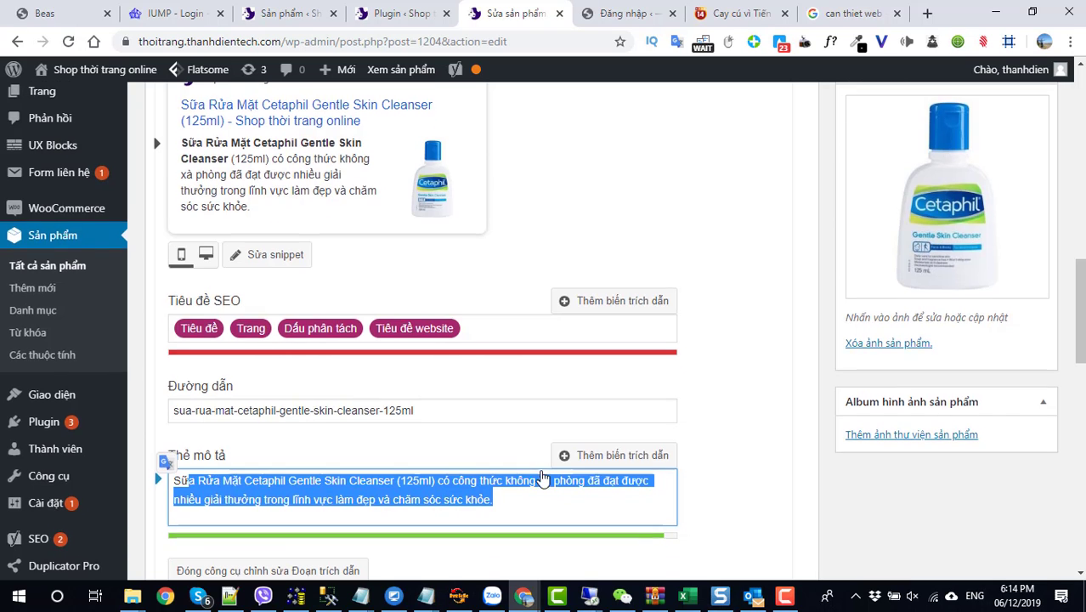
{"action": "scroll", "coordinate": [631, 446], "scroll_direction": "up", "scroll_amount": 8}
{"action": "scroll", "coordinate": [631, 446], "scroll_direction": "up", "scroll_amount": 2}
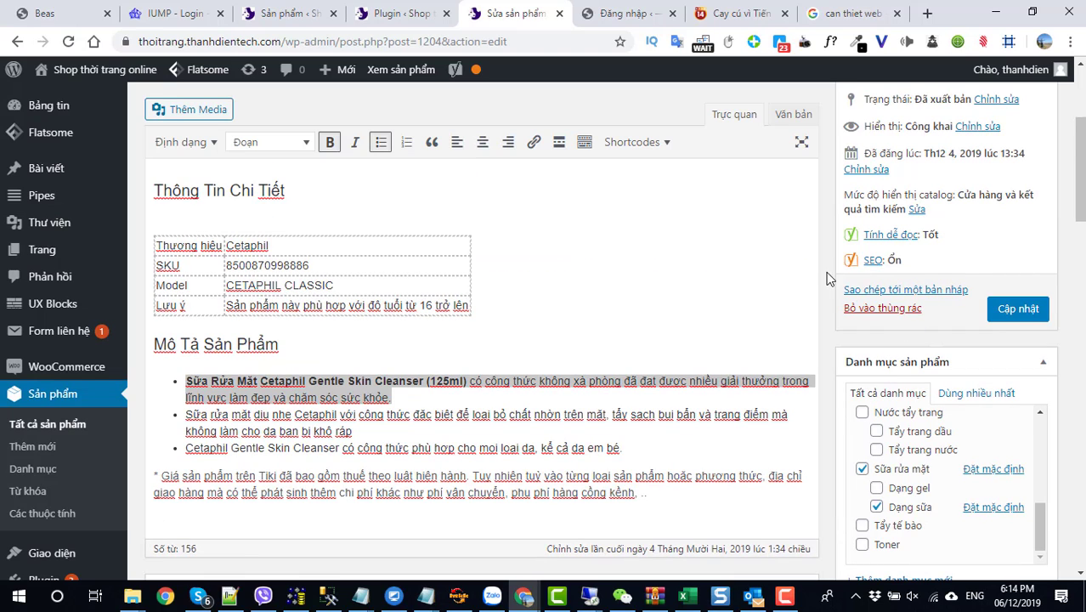
{"action": "left_click", "coordinate": [1015, 309]}
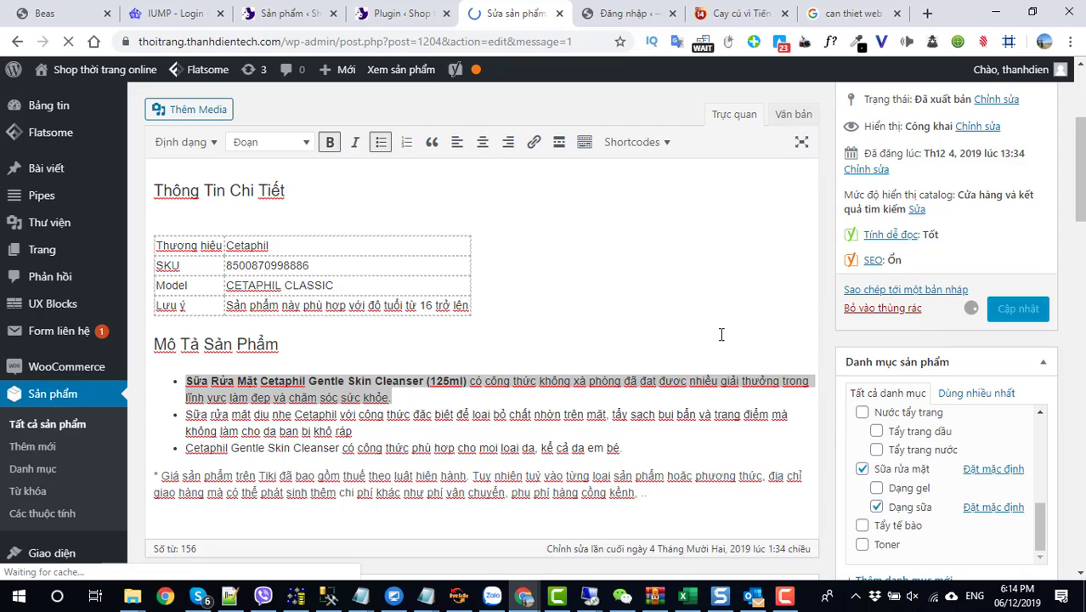
Add the related keyphrase "Cetaphil Gentle Skin Cleanser", copied from the focus keyphrase.
{"action": "scroll", "coordinate": [720, 333], "scroll_direction": "down", "scroll_amount": 20}
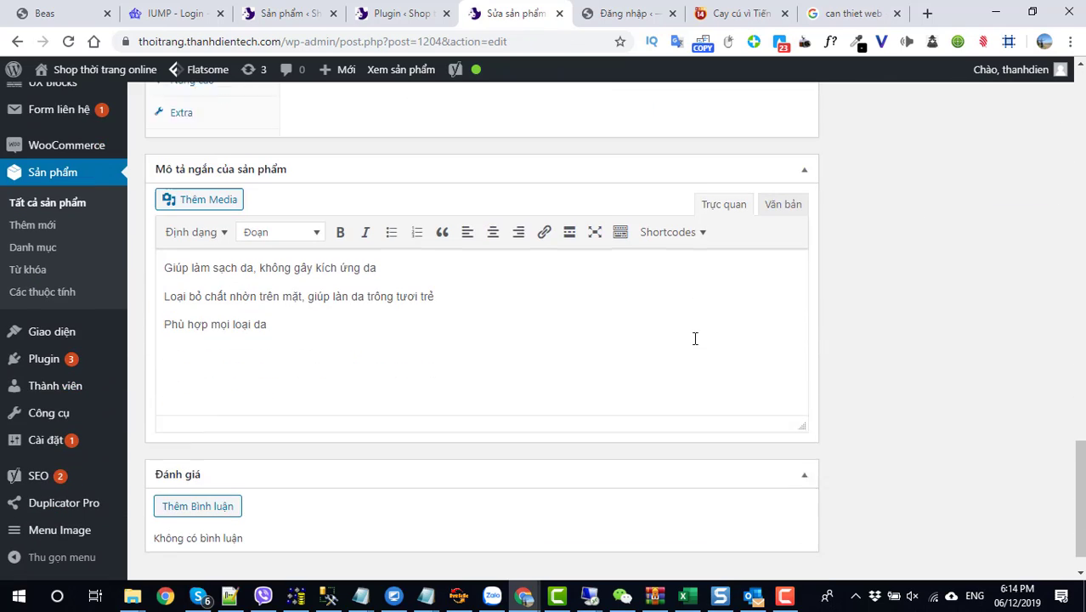
{"action": "scroll", "coordinate": [413, 388], "scroll_direction": "up", "scroll_amount": 8}
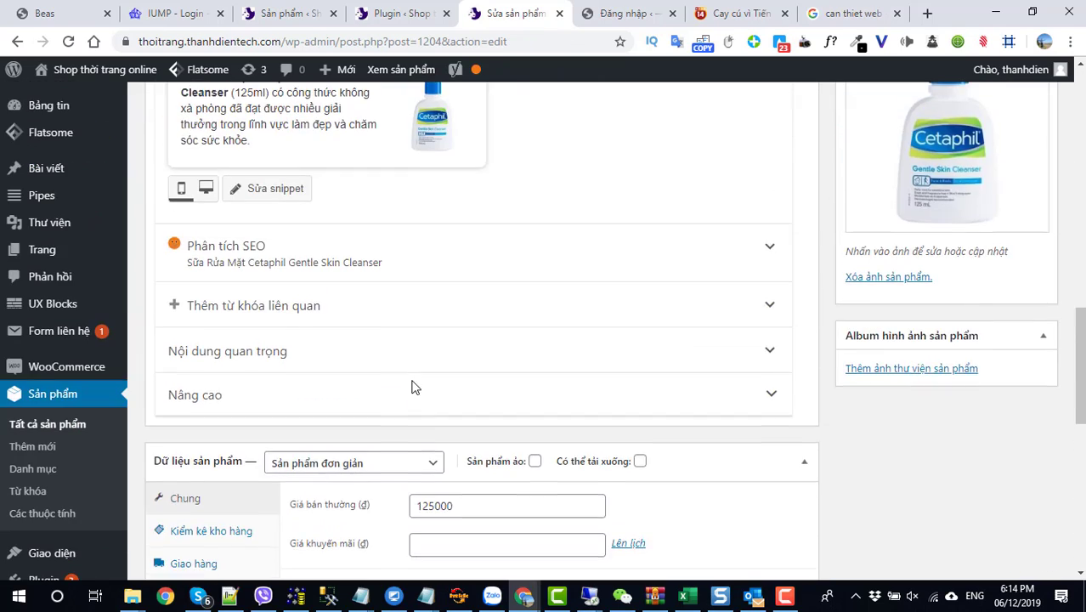
{"action": "scroll", "coordinate": [414, 388], "scroll_direction": "up", "scroll_amount": 4}
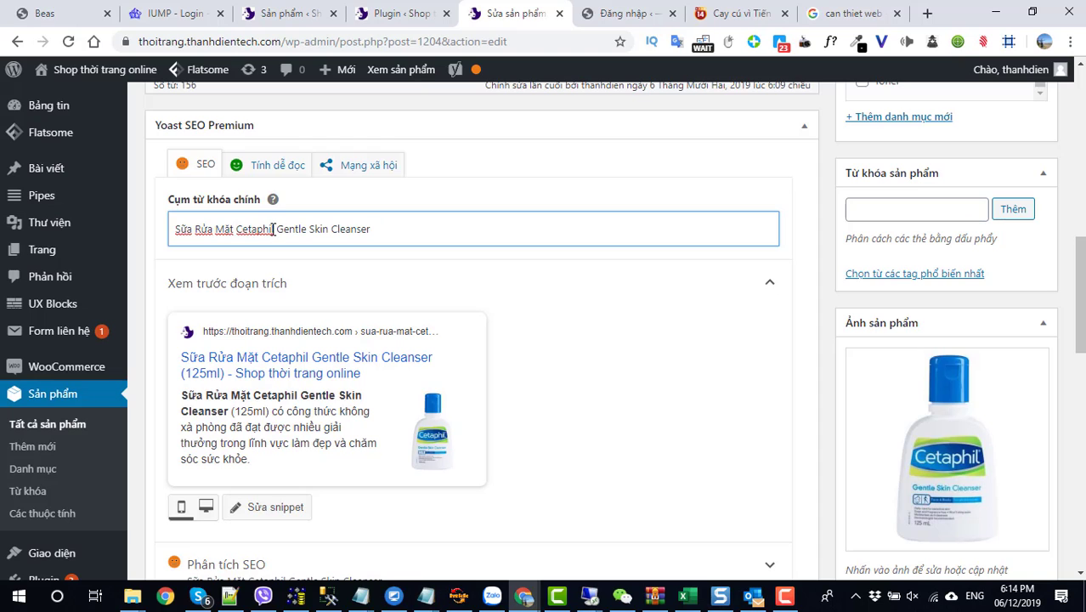
{"action": "left_click_drag", "start_coordinate": [236, 228], "coordinate": [388, 222]}
{"action": "key", "text": "ctrl+c"}
{"action": "scroll", "coordinate": [346, 388], "scroll_direction": "down", "scroll_amount": 4}
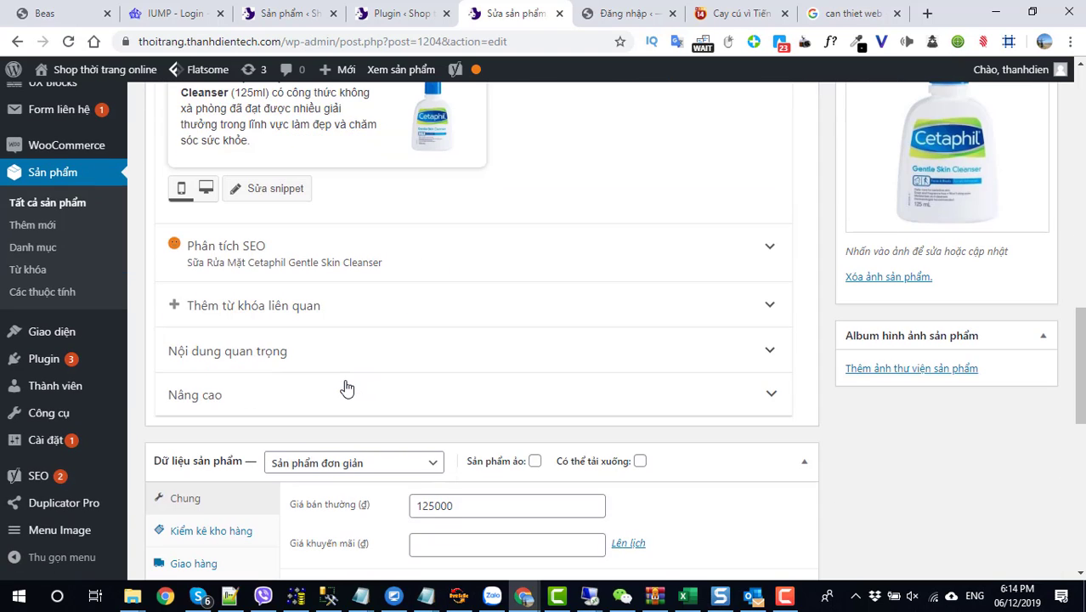
{"action": "left_click", "coordinate": [247, 312]}
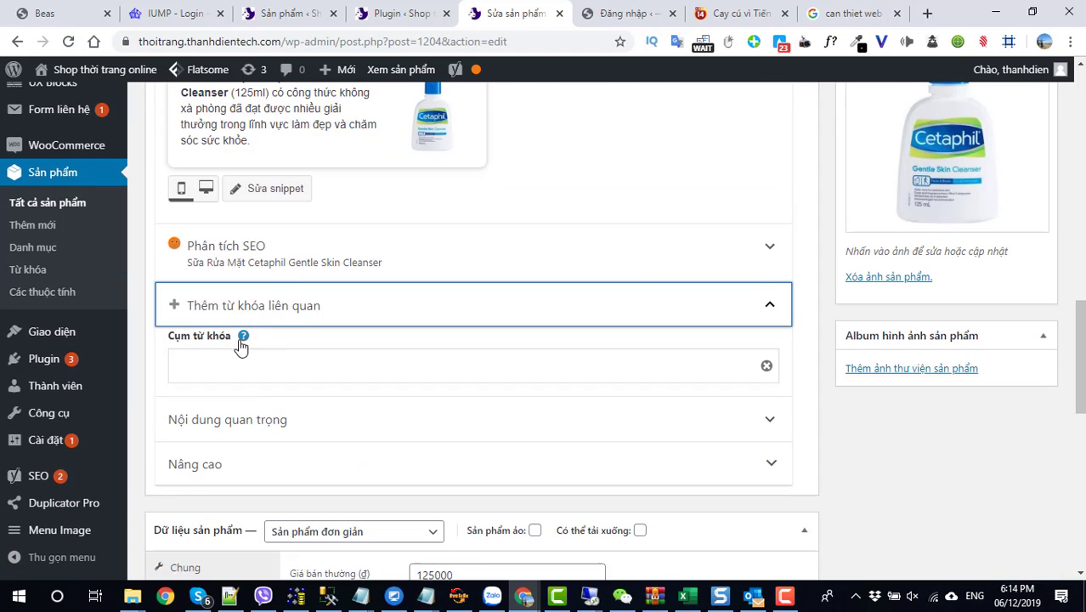
{"action": "key", "text": "ctrl+v"}
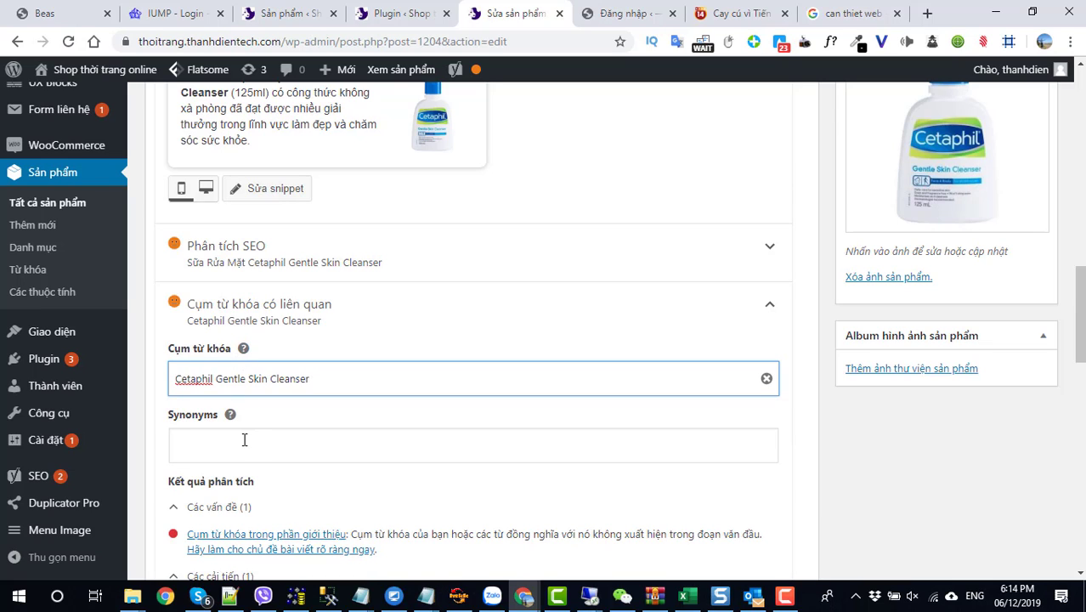
Enter "Mua Cetaphil Gentle Skin Cleanser" as the synonym of the related keyphrase and collapse its section.
{"action": "left_click", "coordinate": [243, 440]}
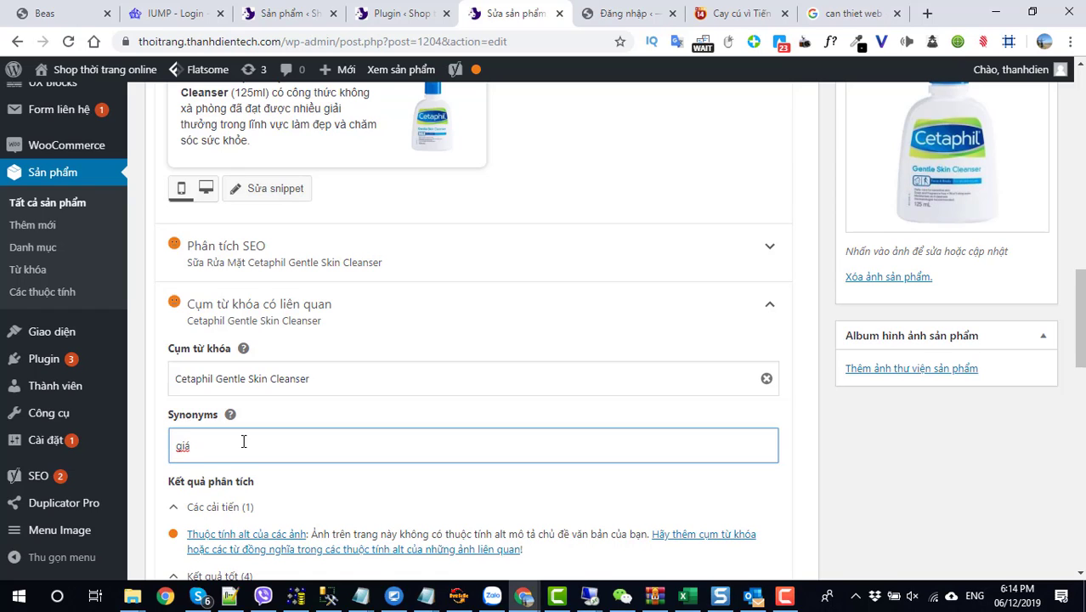
{"action": "type", "text": "Mu"}
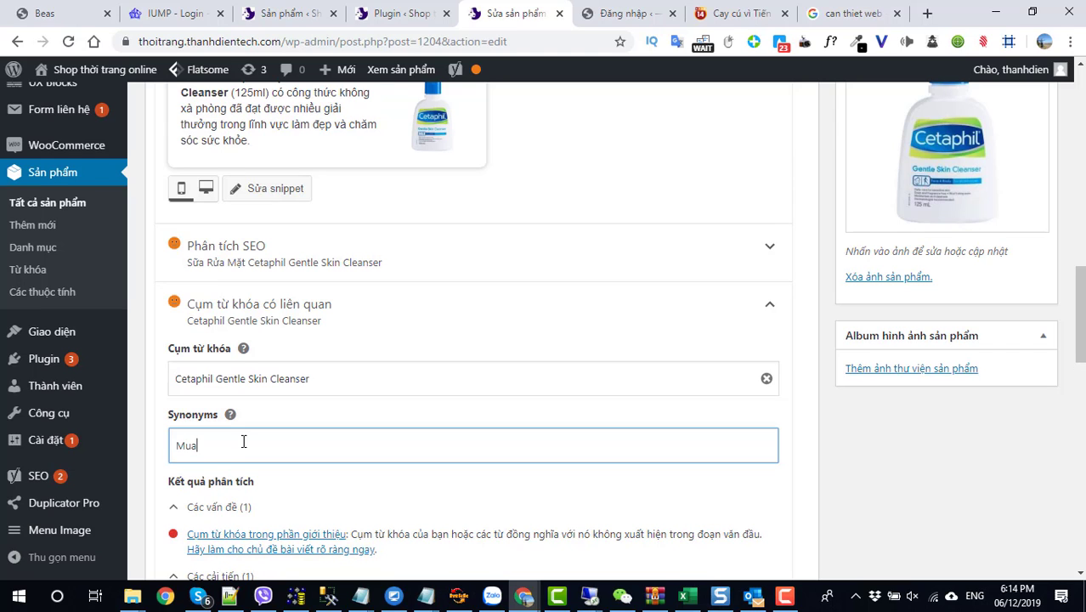
{"action": "type", "text": "a"}
{"action": "key", "text": "ctrl+v"}
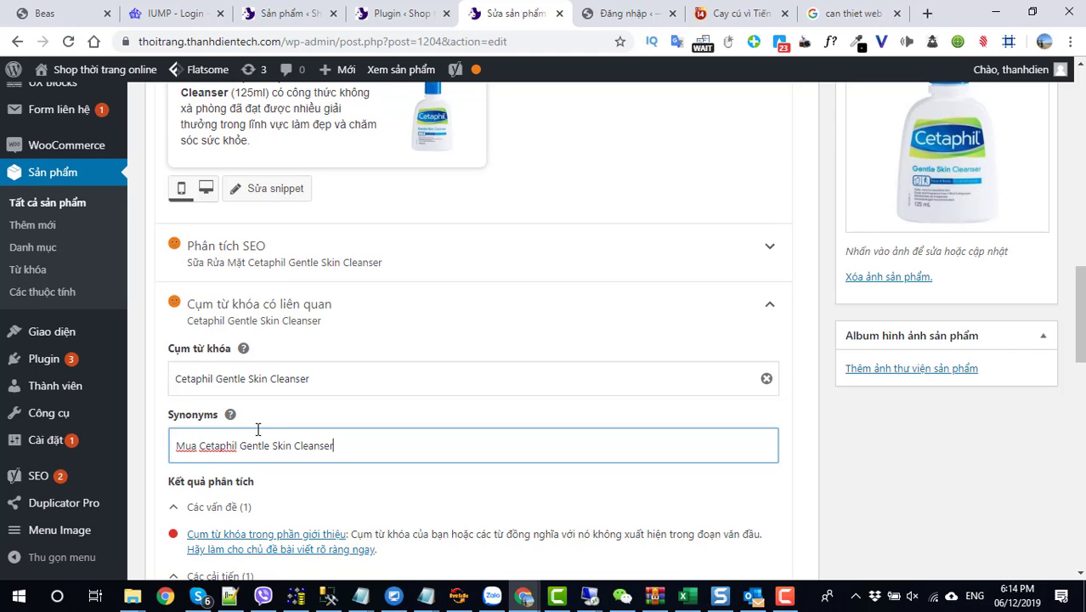
{"action": "scroll", "coordinate": [258, 429], "scroll_direction": "down", "scroll_amount": 2}
{"action": "left_click", "coordinate": [332, 339]}
{"action": "scroll", "coordinate": [303, 342], "scroll_direction": "up", "scroll_amount": 2}
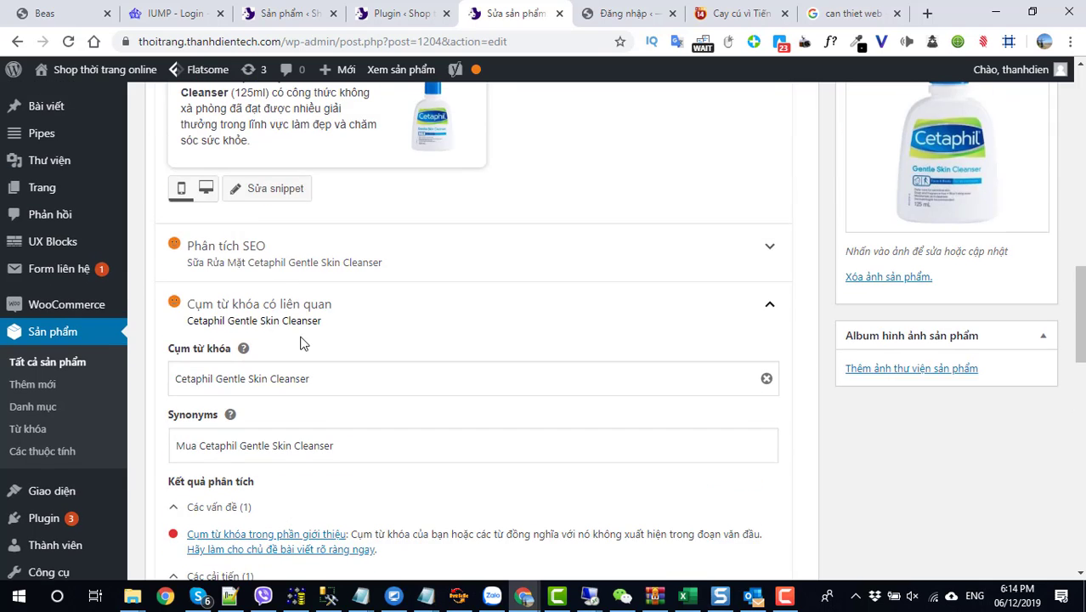
{"action": "scroll", "coordinate": [273, 323], "scroll_direction": "down", "scroll_amount": 2}
{"action": "scroll", "coordinate": [275, 320], "scroll_direction": "up", "scroll_amount": 1}
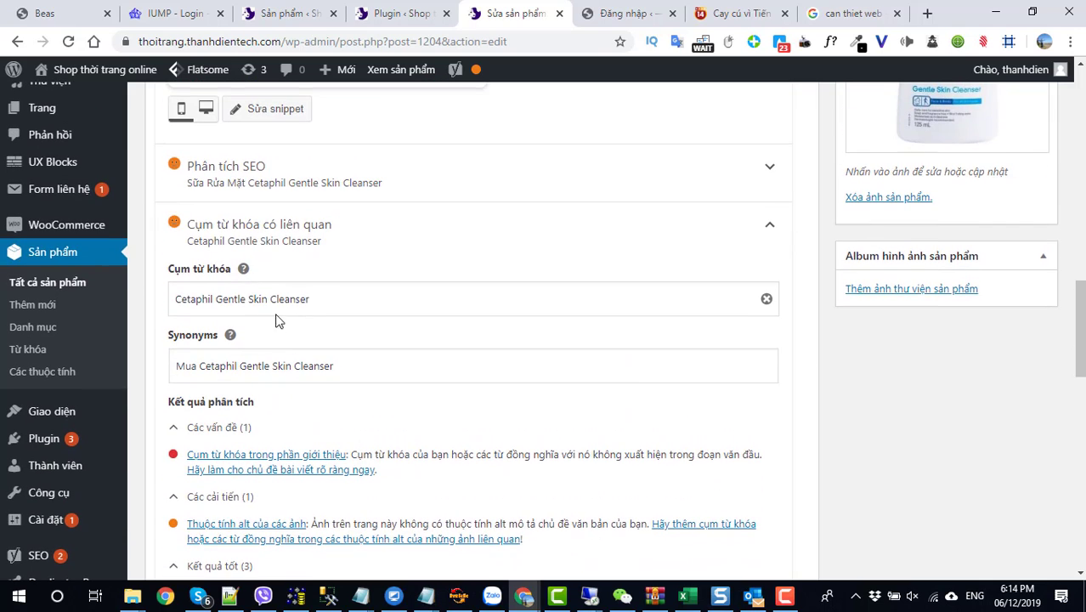
{"action": "left_click", "coordinate": [769, 228]}
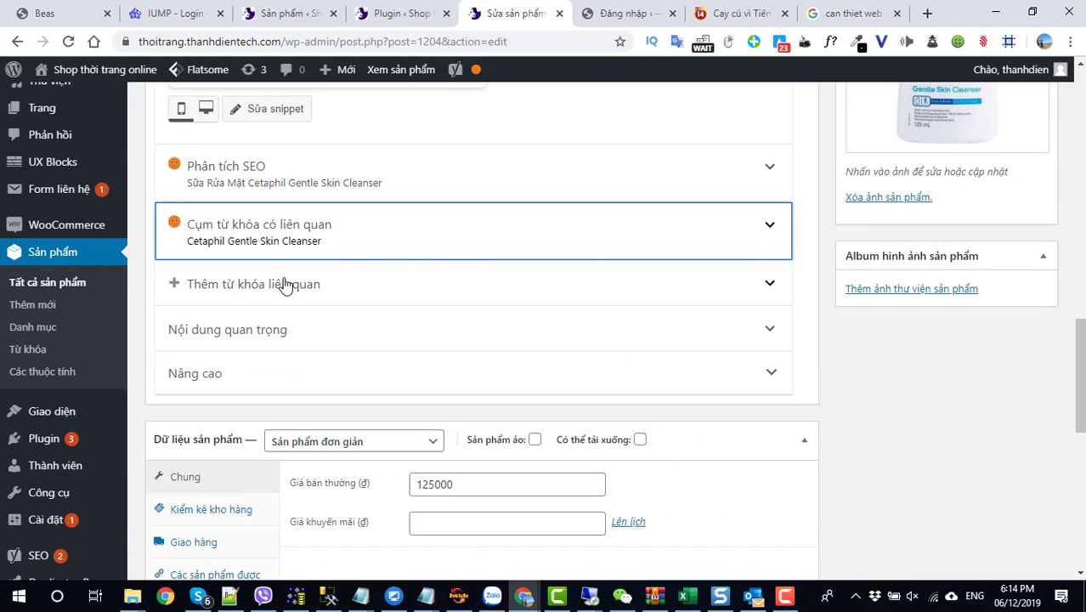
Add a second related keyphrase, "Sữa Rửa Mặt", copied from the beginning of the product title.
{"action": "left_click", "coordinate": [285, 283]}
{"action": "scroll", "coordinate": [347, 368], "scroll_direction": "up", "scroll_amount": 10}
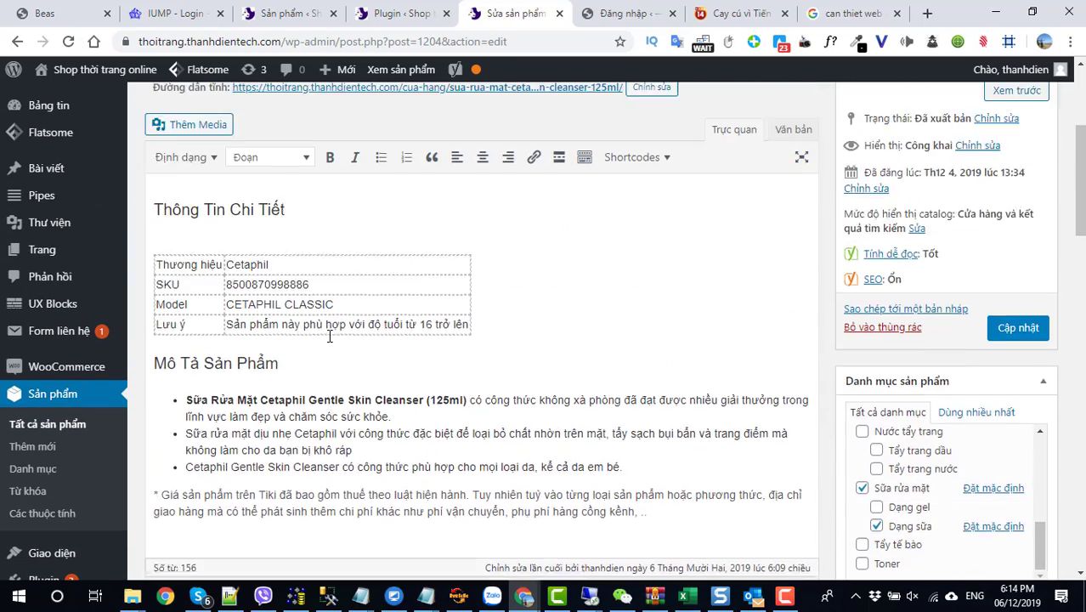
{"action": "scroll", "coordinate": [330, 336], "scroll_direction": "up", "scroll_amount": 3}
{"action": "left_click_drag", "start_coordinate": [247, 291], "coordinate": [136, 293]}
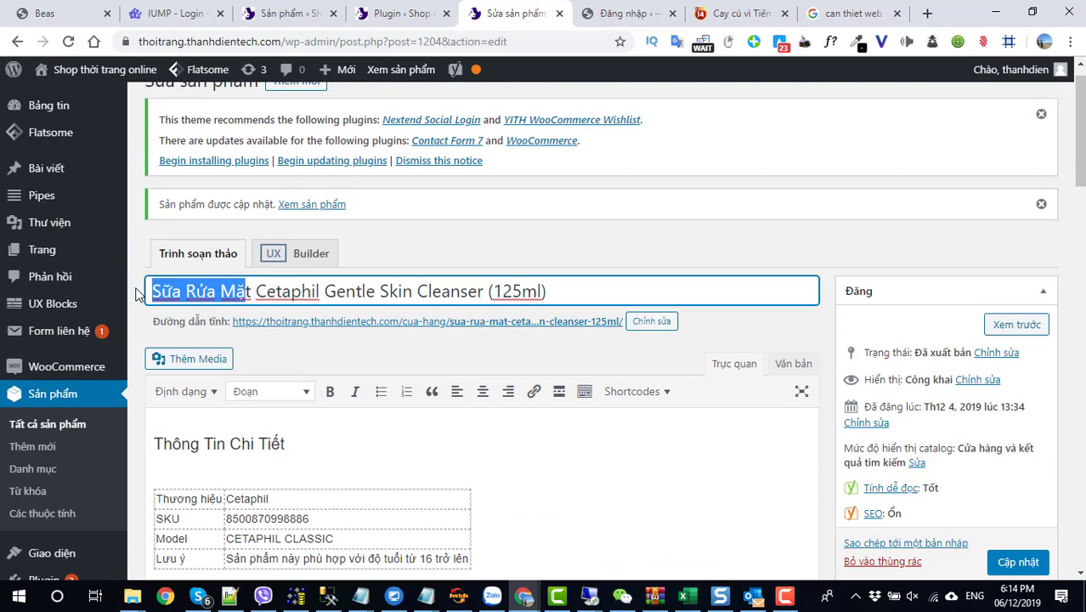
{"action": "scroll", "coordinate": [352, 369], "scroll_direction": "down", "scroll_amount": 4}
{"action": "scroll", "coordinate": [323, 348], "scroll_direction": "up", "scroll_amount": 4}
{"action": "left_click_drag", "start_coordinate": [253, 292], "coordinate": [139, 291]}
{"action": "key", "text": "ctrl+c"}
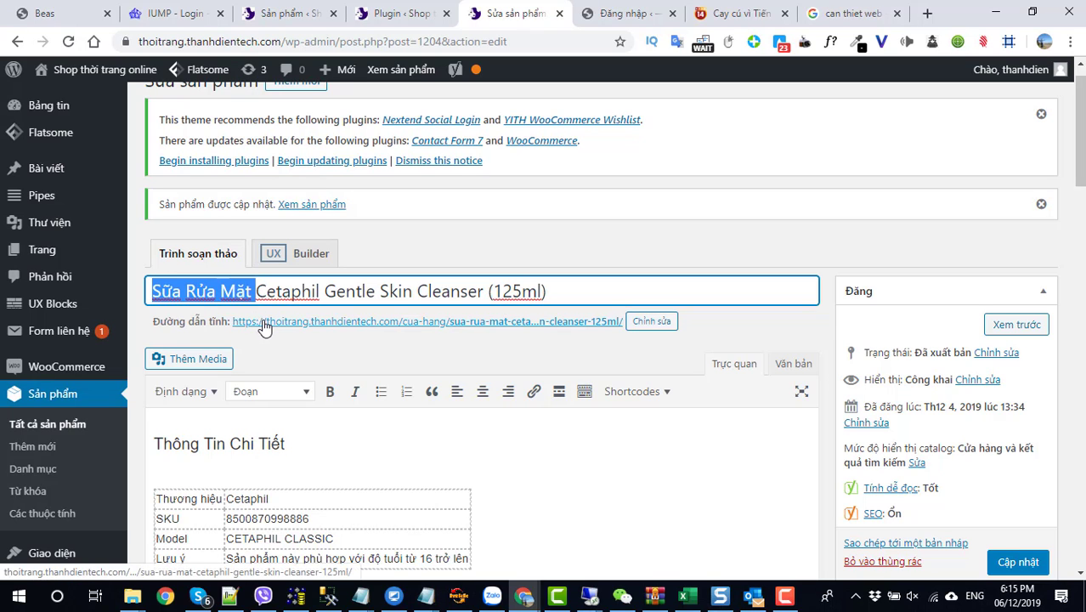
{"action": "scroll", "coordinate": [340, 374], "scroll_direction": "down", "scroll_amount": 7}
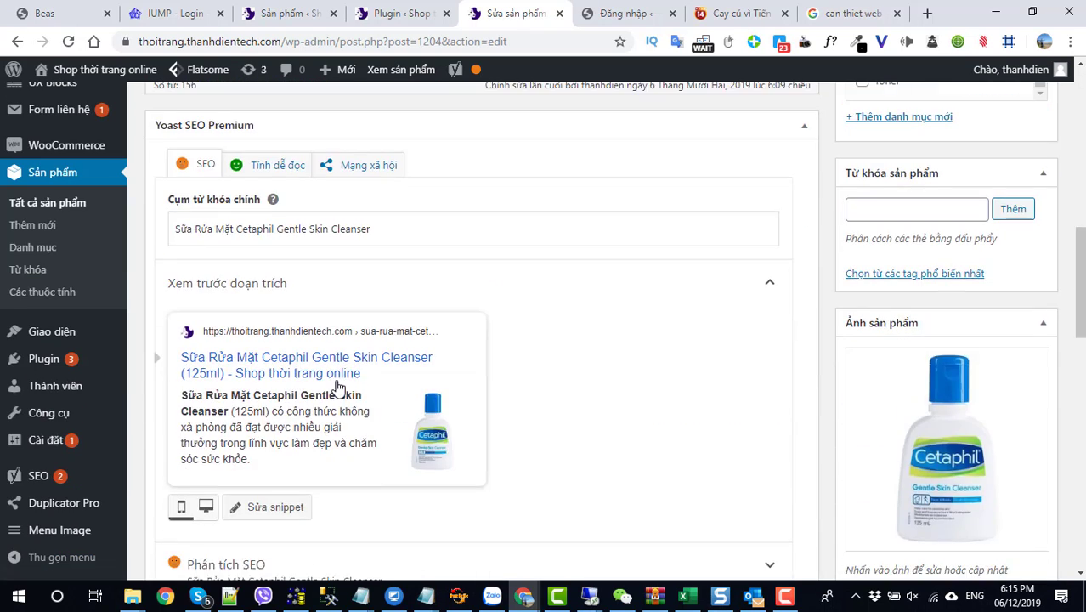
{"action": "scroll", "coordinate": [337, 388], "scroll_direction": "down", "scroll_amount": 3}
{"action": "left_click", "coordinate": [241, 490]}
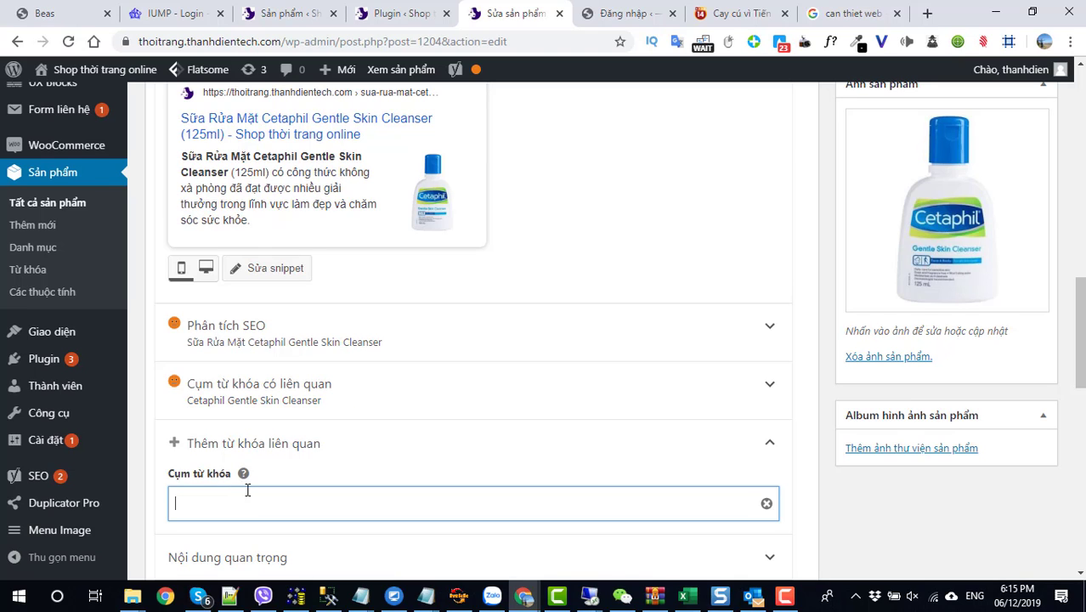
{"action": "key", "text": "ctrl+v"}
Enter "mua Sữa Rửa Mặt" as the synonym of the second related keyphrase and save the product.
{"action": "scroll", "coordinate": [252, 476], "scroll_direction": "down", "scroll_amount": 2}
{"action": "left_click", "coordinate": [234, 422]}
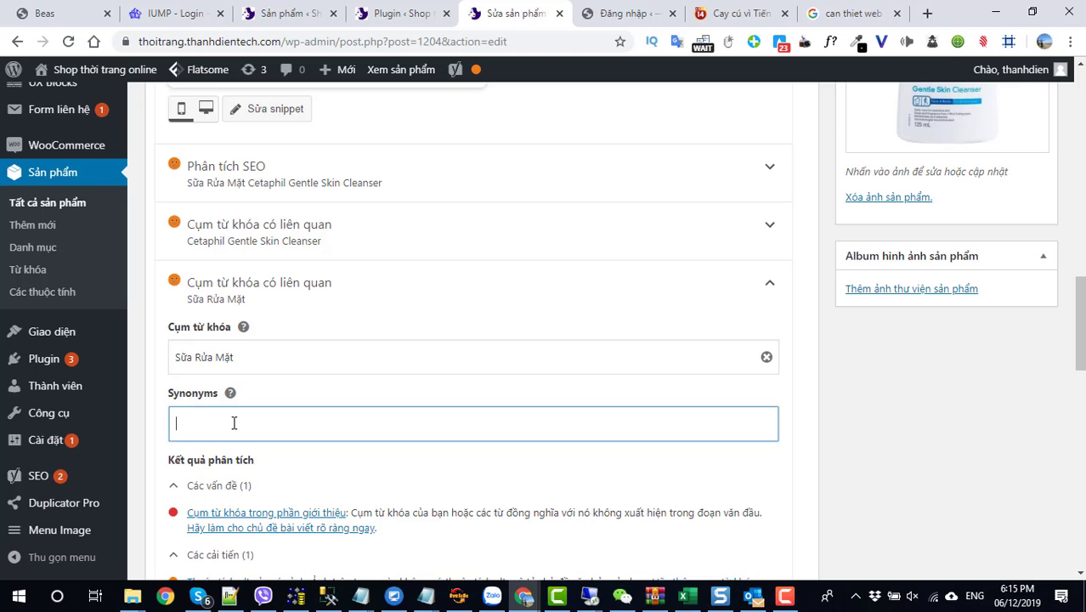
{"action": "type", "text": "mua"}
{"action": "key", "text": "ctrl+v"}
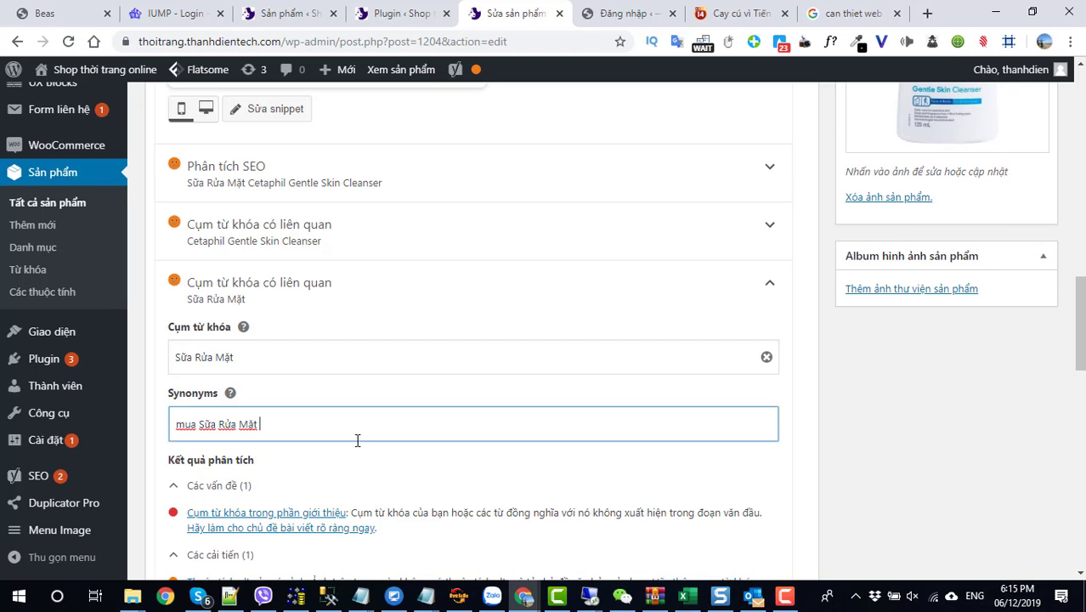
{"action": "scroll", "coordinate": [776, 393], "scroll_direction": "up", "scroll_amount": 10}
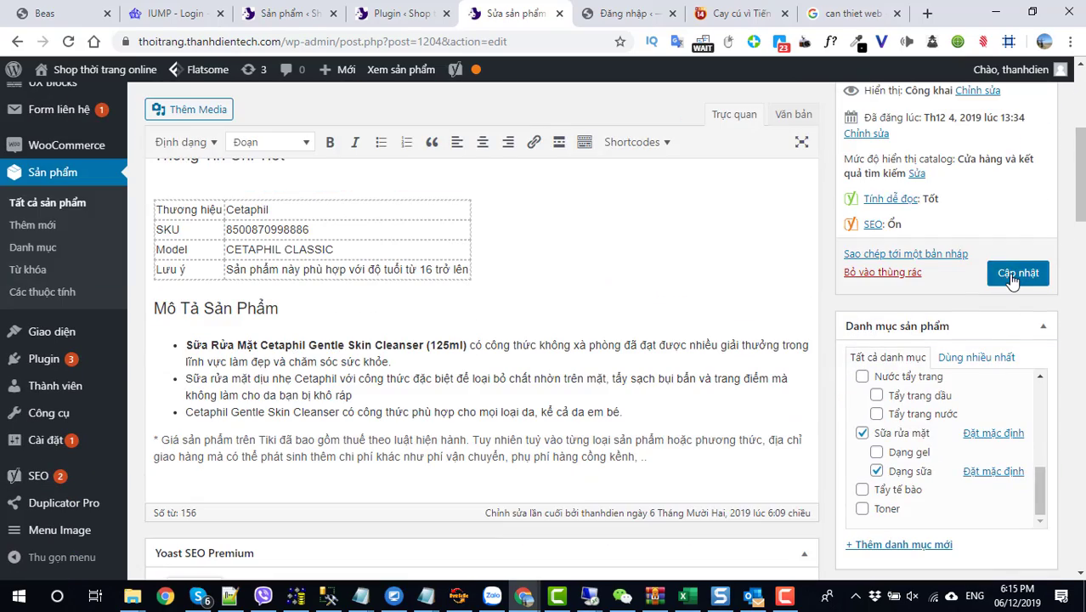
{"action": "left_click", "coordinate": [1012, 282]}
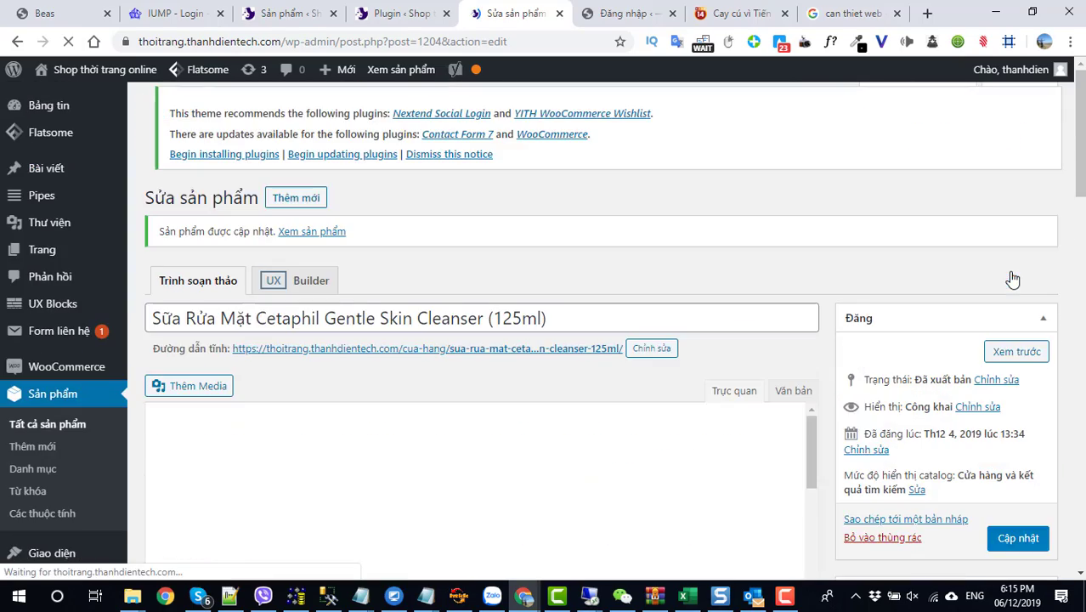
Check the saved product's SEO and readability ratings, snippet preview and related keyphrases.
{"action": "scroll", "coordinate": [612, 352], "scroll_direction": "down", "scroll_amount": 2}
{"action": "scroll", "coordinate": [612, 352], "scroll_direction": "down", "scroll_amount": 5}
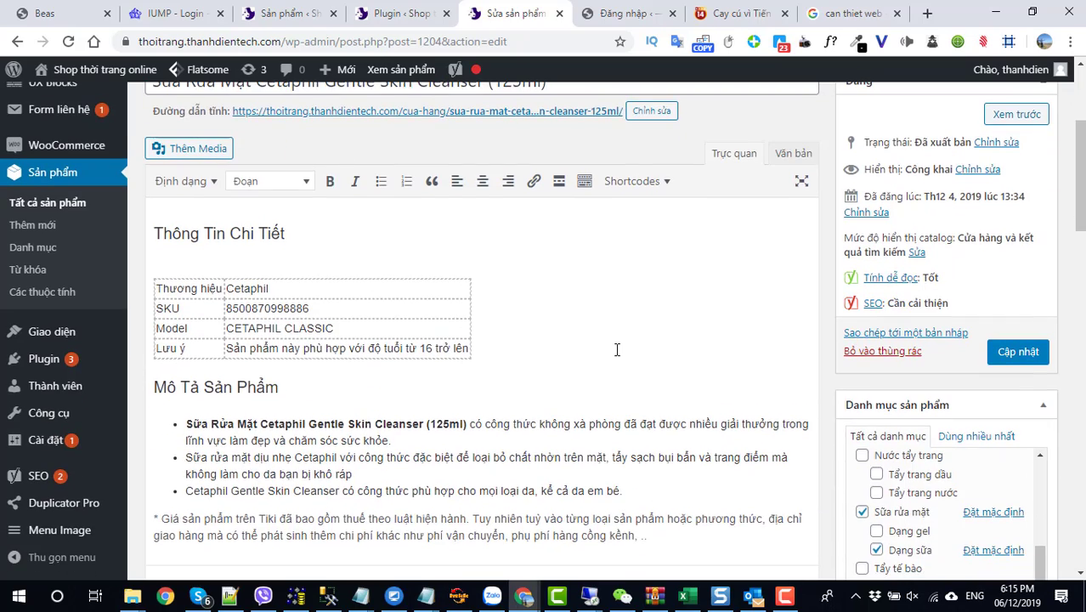
{"action": "scroll", "coordinate": [617, 351], "scroll_direction": "down", "scroll_amount": 12}
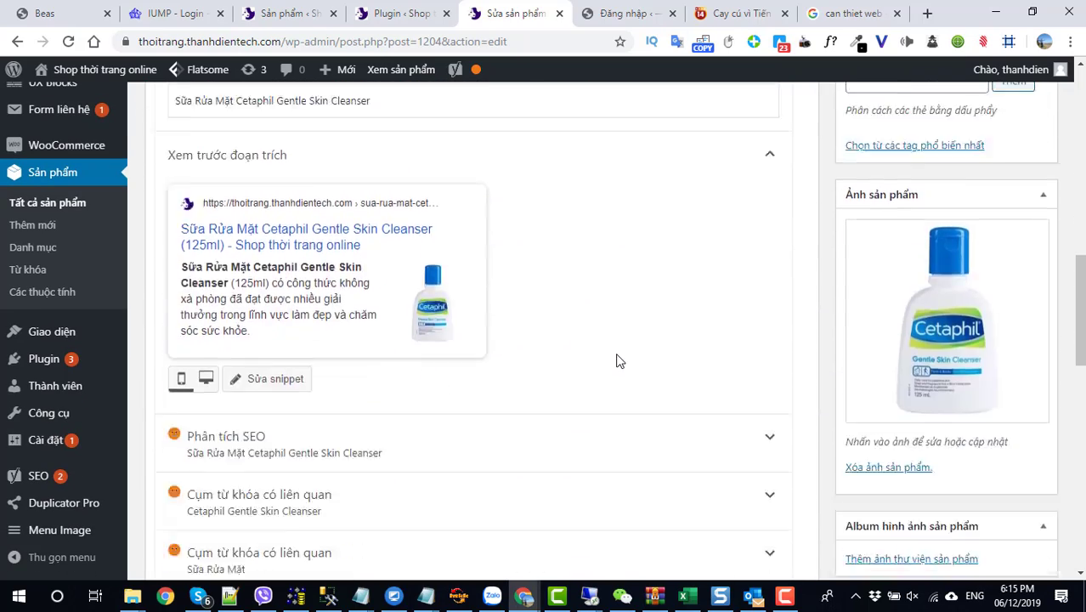
{"action": "scroll", "coordinate": [617, 362], "scroll_direction": "down", "scroll_amount": 5}
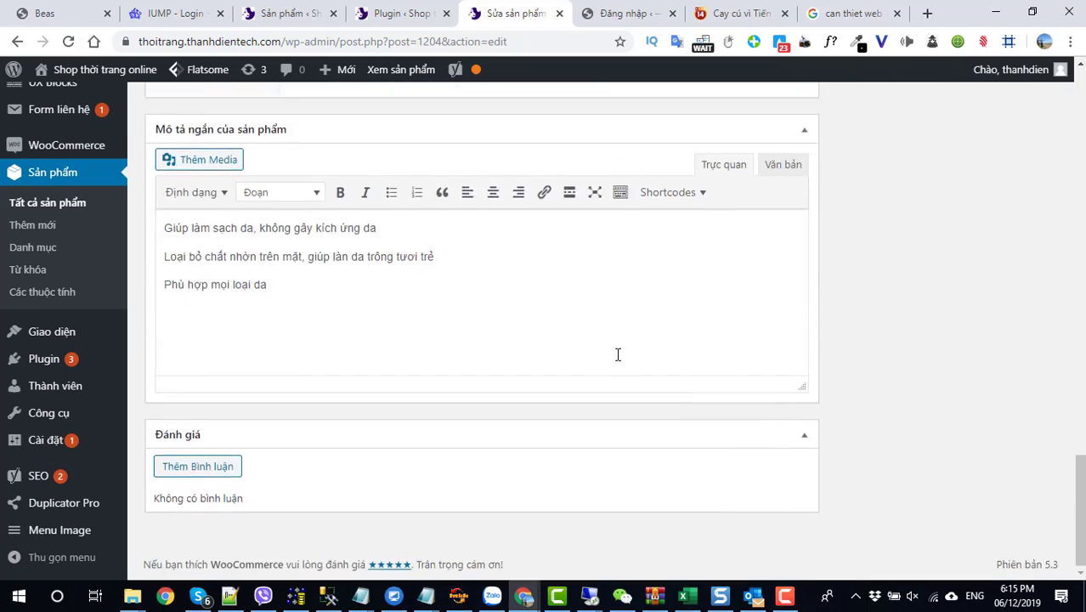
{"action": "scroll", "coordinate": [618, 362], "scroll_direction": "up", "scroll_amount": 17}
{"action": "scroll", "coordinate": [617, 357], "scroll_direction": "up", "scroll_amount": 4}
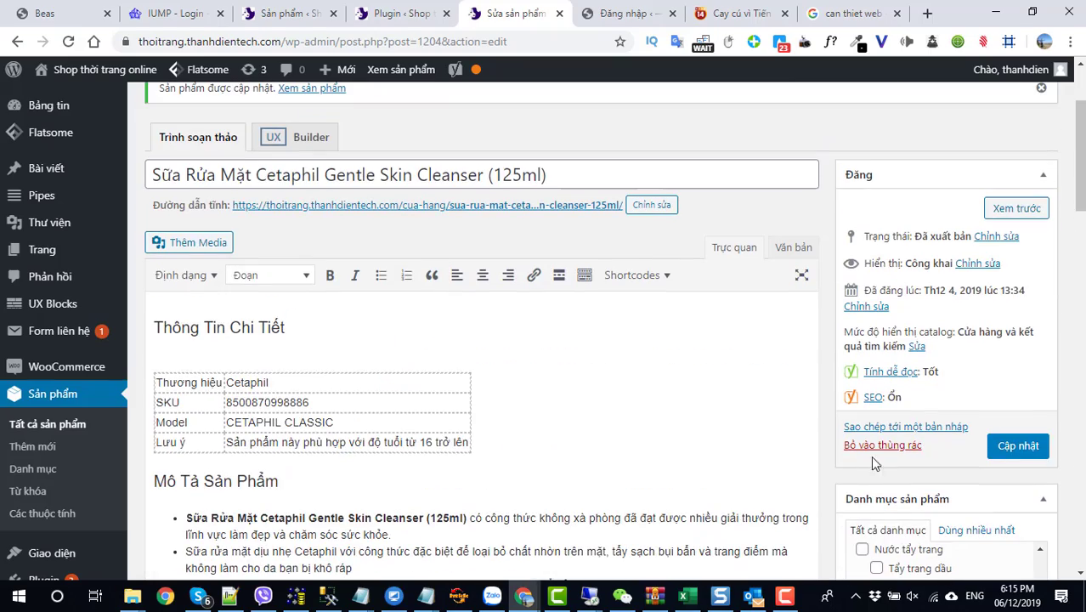
{"action": "scroll", "coordinate": [609, 467], "scroll_direction": "down", "scroll_amount": 13}
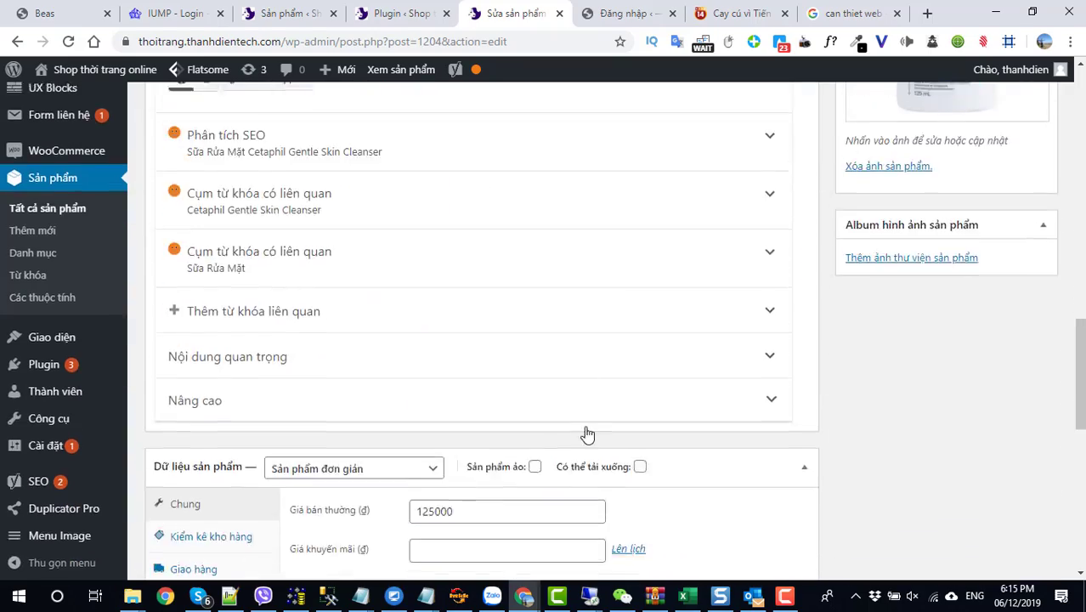
{"action": "scroll", "coordinate": [588, 432], "scroll_direction": "up", "scroll_amount": 4}
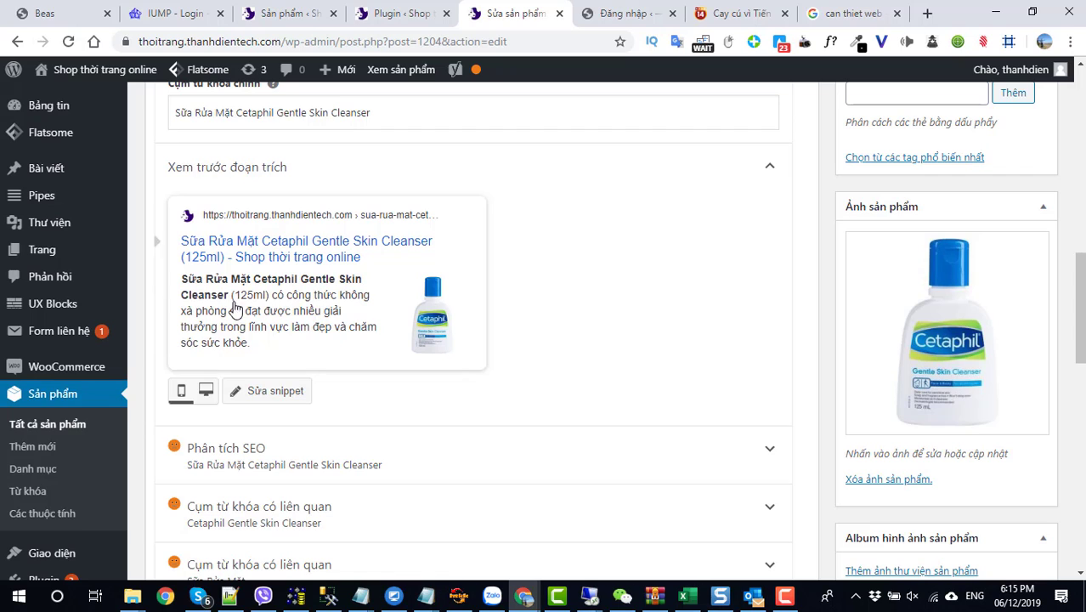
{"action": "scroll", "coordinate": [336, 333], "scroll_direction": "up", "scroll_amount": 1}
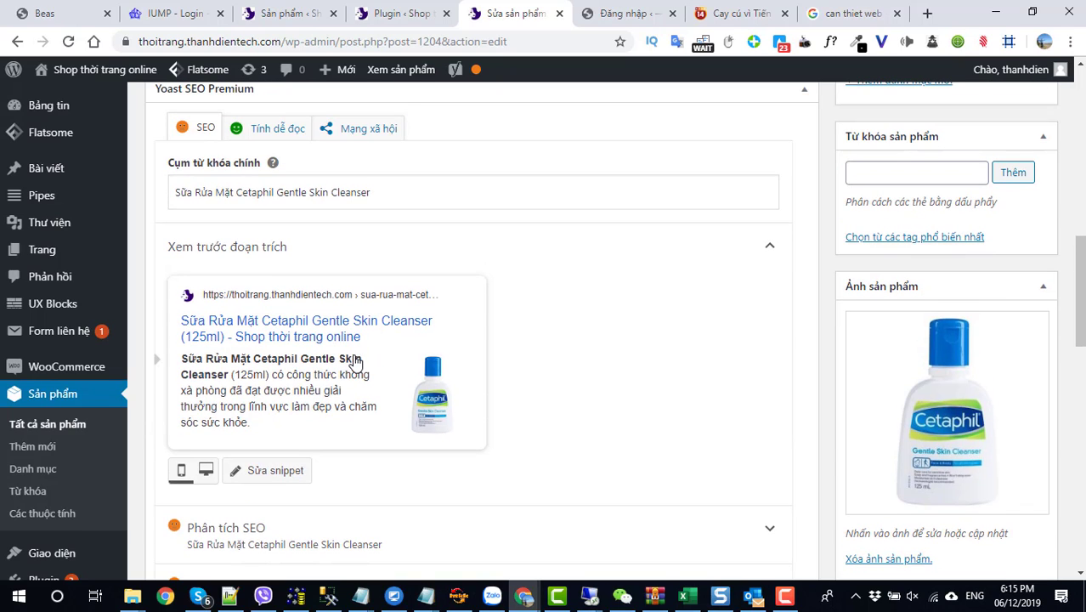
Set the Cetaphil bottle picture 4c36e85ca0.jpeg from the media library as the product's Facebook image.
{"action": "left_click", "coordinate": [345, 129]}
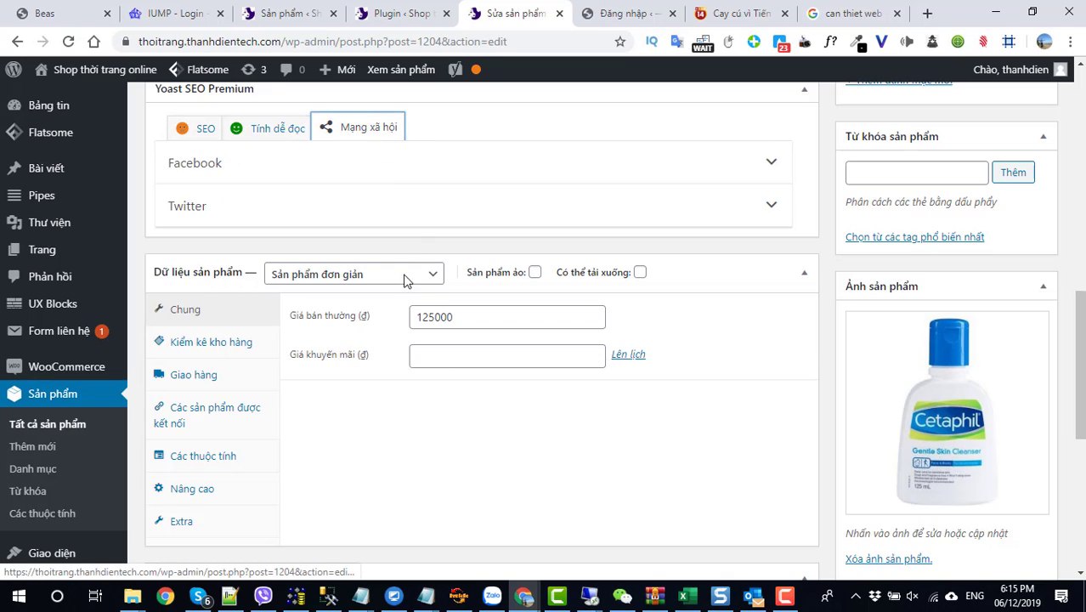
{"action": "left_click", "coordinate": [337, 175]}
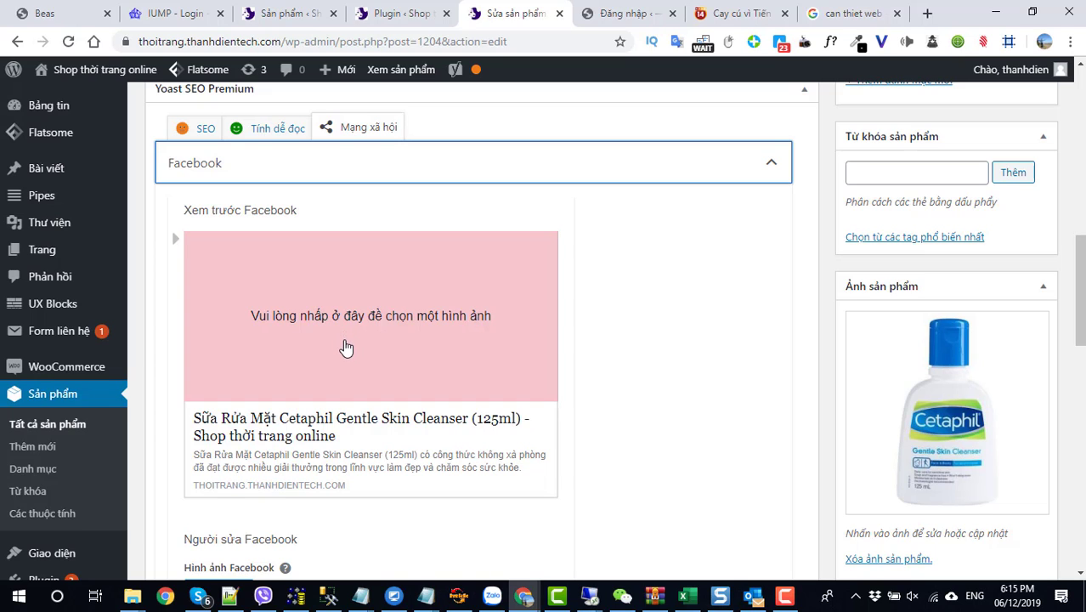
{"action": "scroll", "coordinate": [328, 384], "scroll_direction": "down", "scroll_amount": 2}
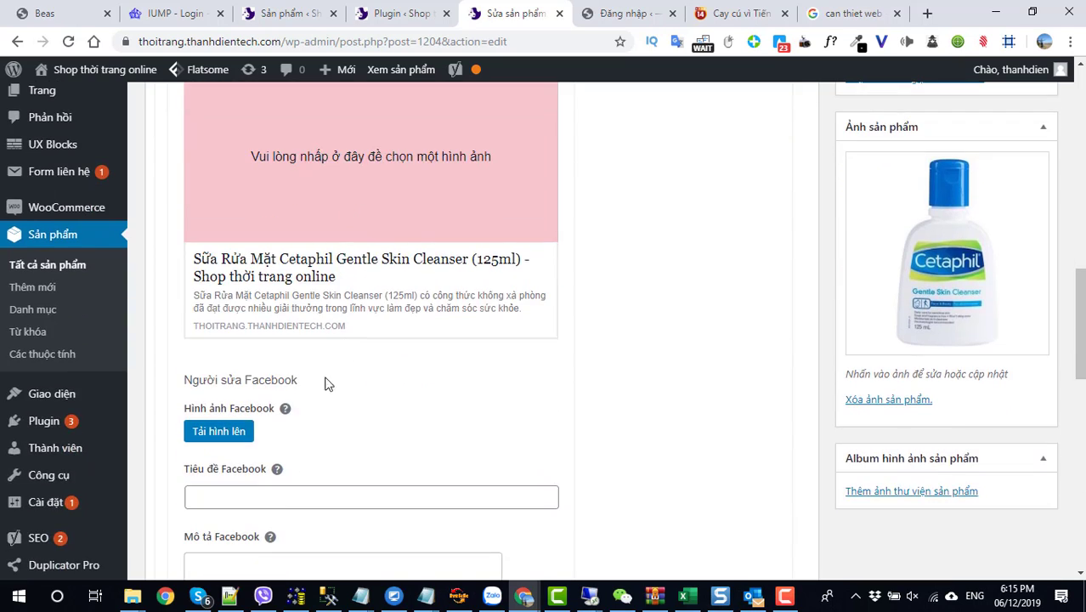
{"action": "left_click", "coordinate": [231, 433]}
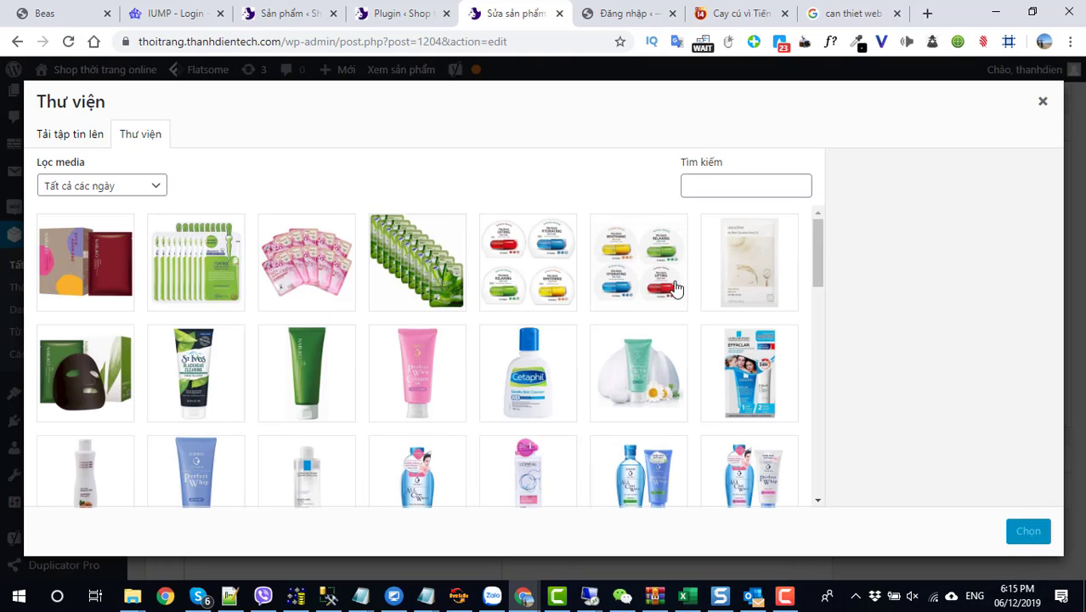
{"action": "left_click", "coordinate": [1039, 105]}
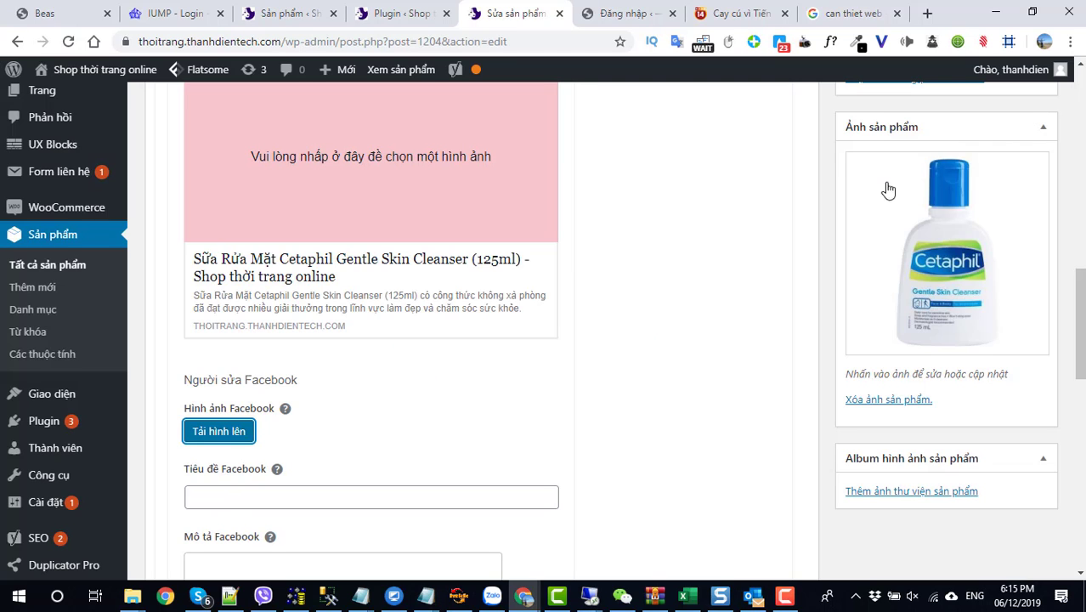
{"action": "left_click", "coordinate": [222, 432]}
{"action": "scroll", "coordinate": [510, 323], "scroll_direction": "down", "scroll_amount": 1}
{"action": "left_click", "coordinate": [525, 313]}
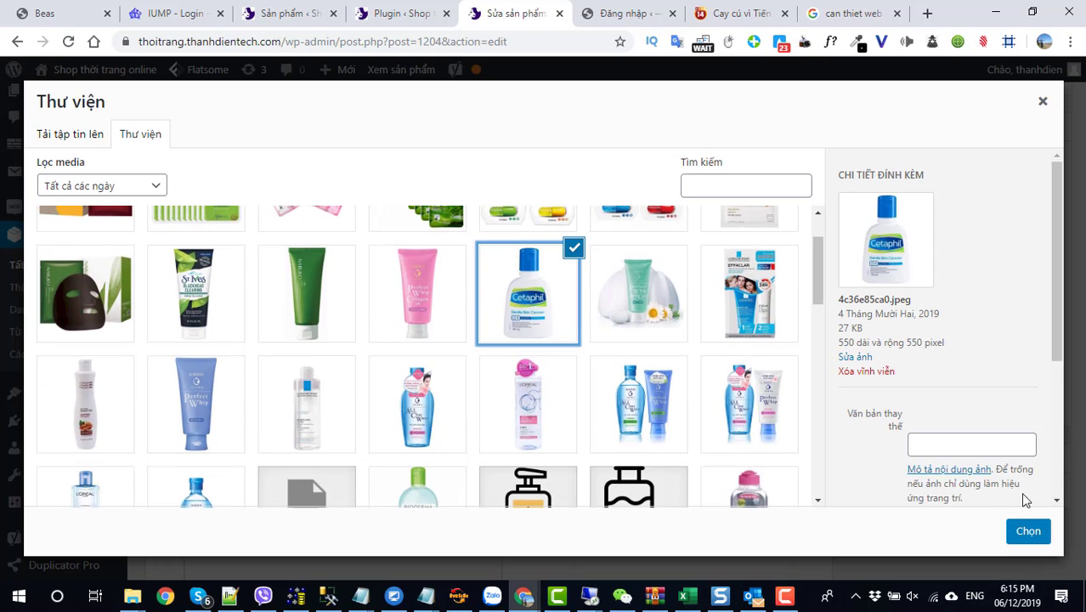
{"action": "left_click", "coordinate": [1024, 530]}
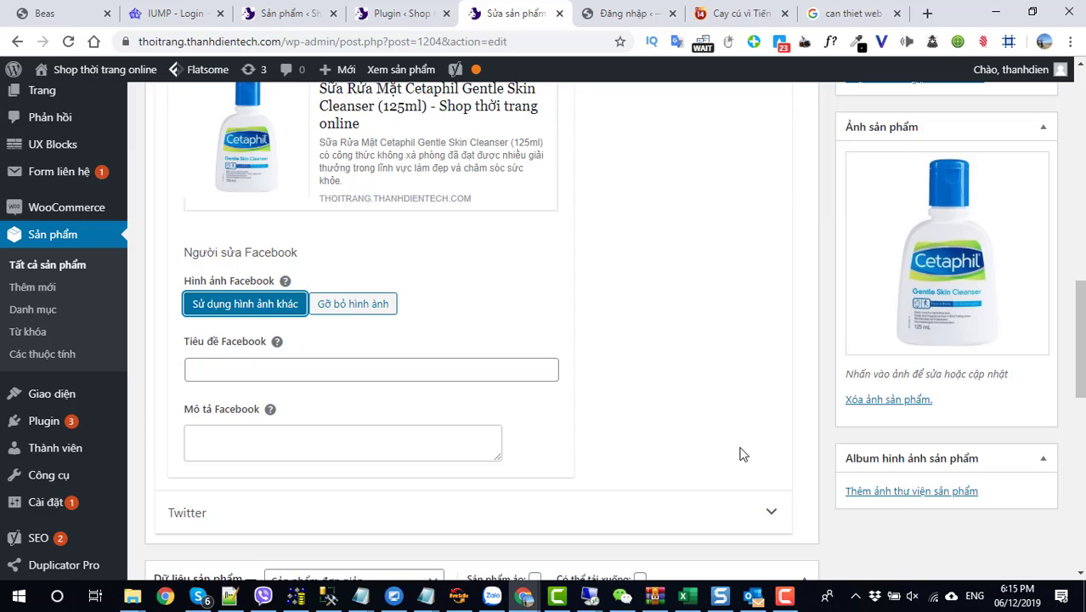
Review the Facebook preview of the product and save the product with its new Facebook image.
{"action": "scroll", "coordinate": [739, 454], "scroll_direction": "up", "scroll_amount": 10}
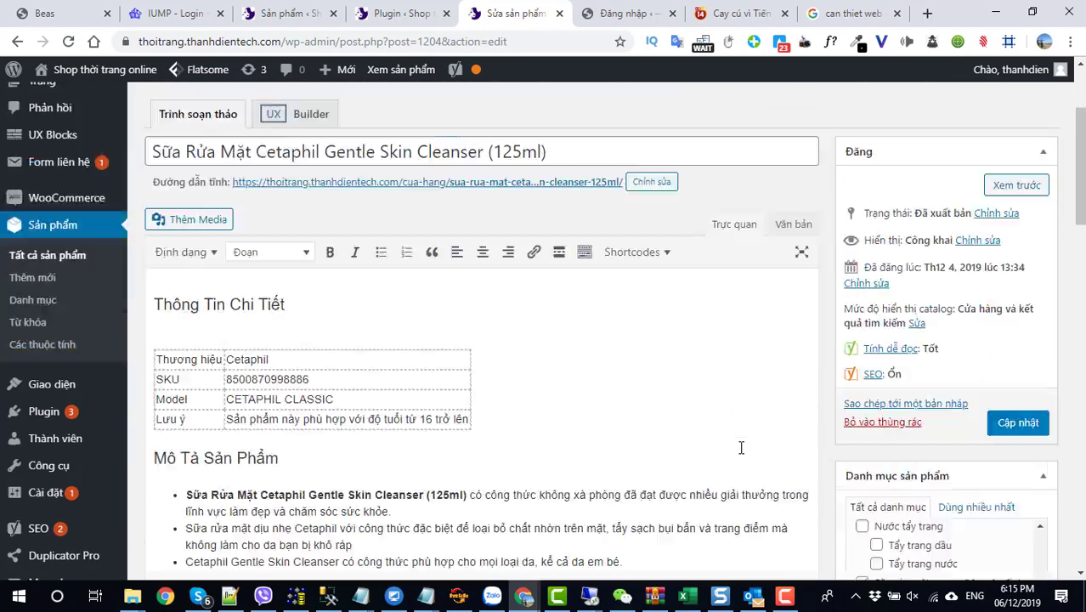
{"action": "scroll", "coordinate": [630, 386], "scroll_direction": "down", "scroll_amount": 9}
{"action": "scroll", "coordinate": [630, 386], "scroll_direction": "down", "scroll_amount": 4}
{"action": "scroll", "coordinate": [633, 388], "scroll_direction": "up", "scroll_amount": 6}
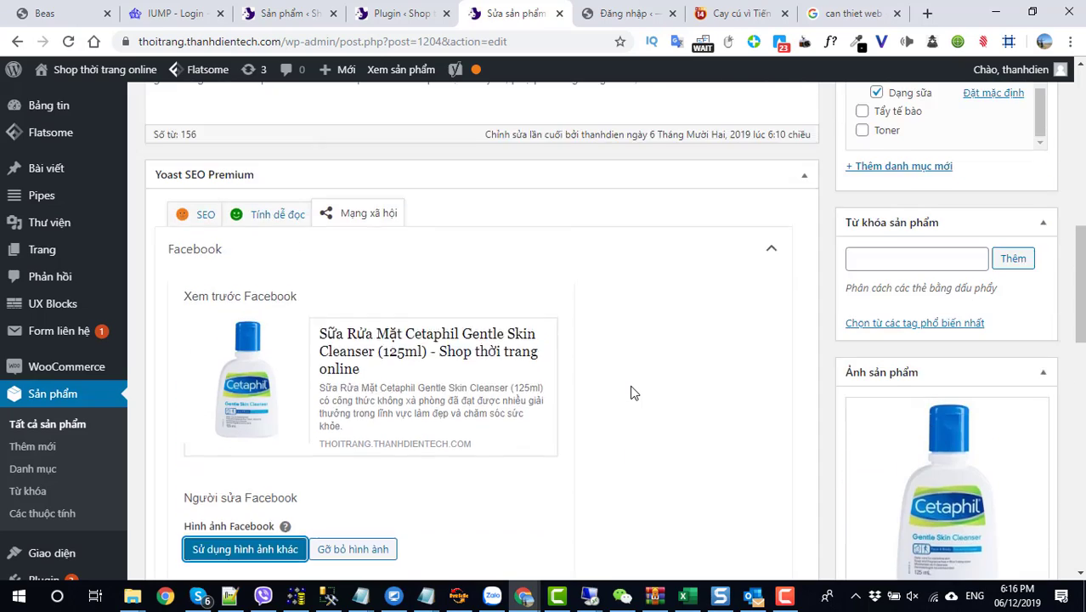
{"action": "scroll", "coordinate": [631, 392], "scroll_direction": "down", "scroll_amount": 1}
{"action": "scroll", "coordinate": [631, 391], "scroll_direction": "down", "scroll_amount": 5}
{"action": "scroll", "coordinate": [630, 391], "scroll_direction": "up", "scroll_amount": 3}
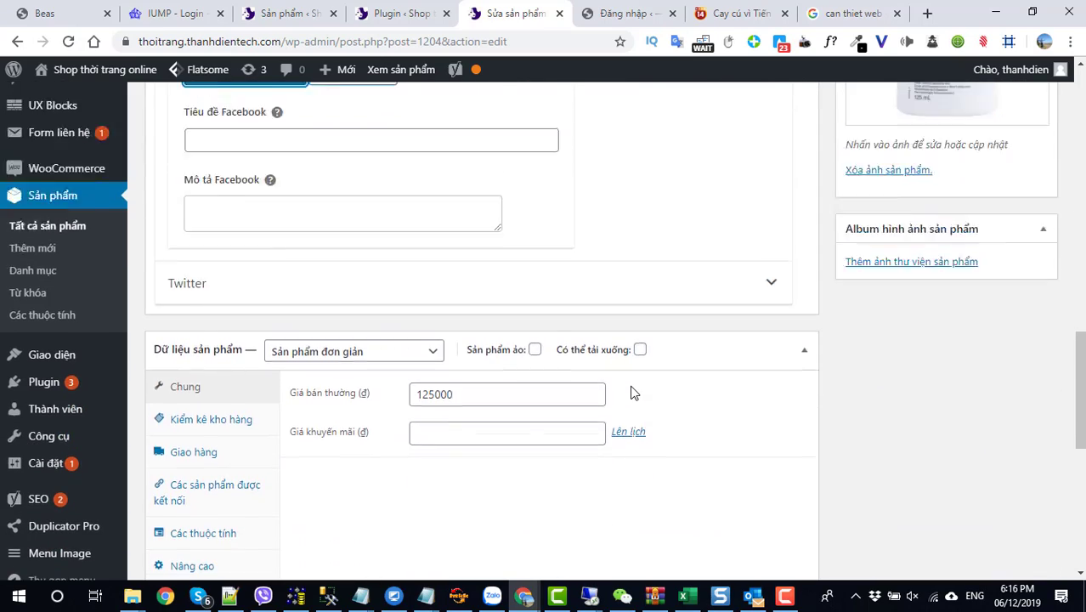
{"action": "scroll", "coordinate": [765, 373], "scroll_direction": "up", "scroll_amount": 6}
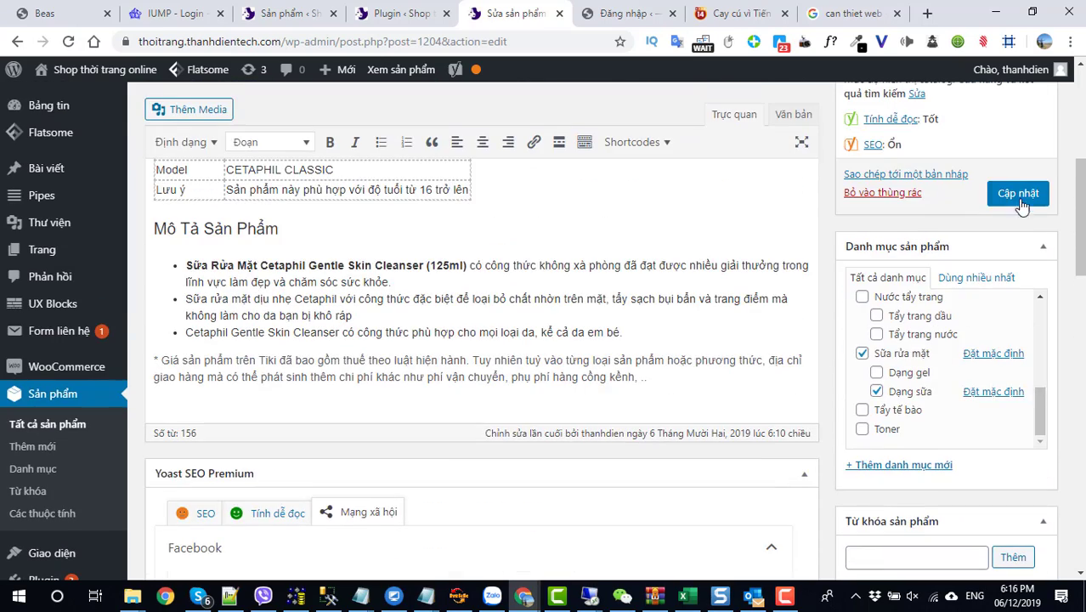
{"action": "left_click", "coordinate": [1019, 197]}
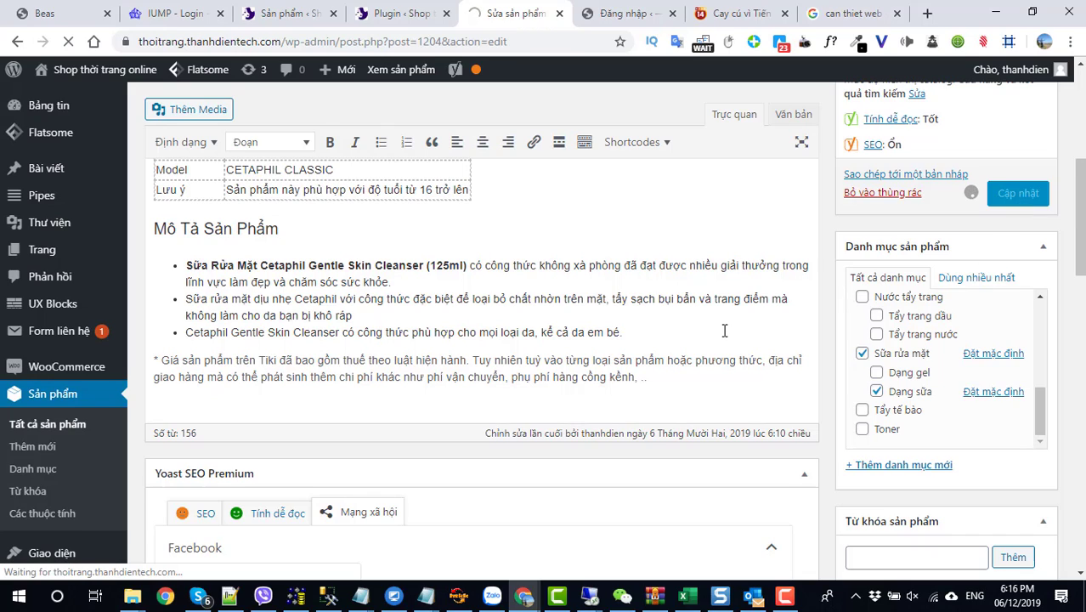
Look over the saved product's description and SEO section, and inspect the product image's attachment details and title.
{"action": "scroll", "coordinate": [722, 330], "scroll_direction": "down", "scroll_amount": 3}
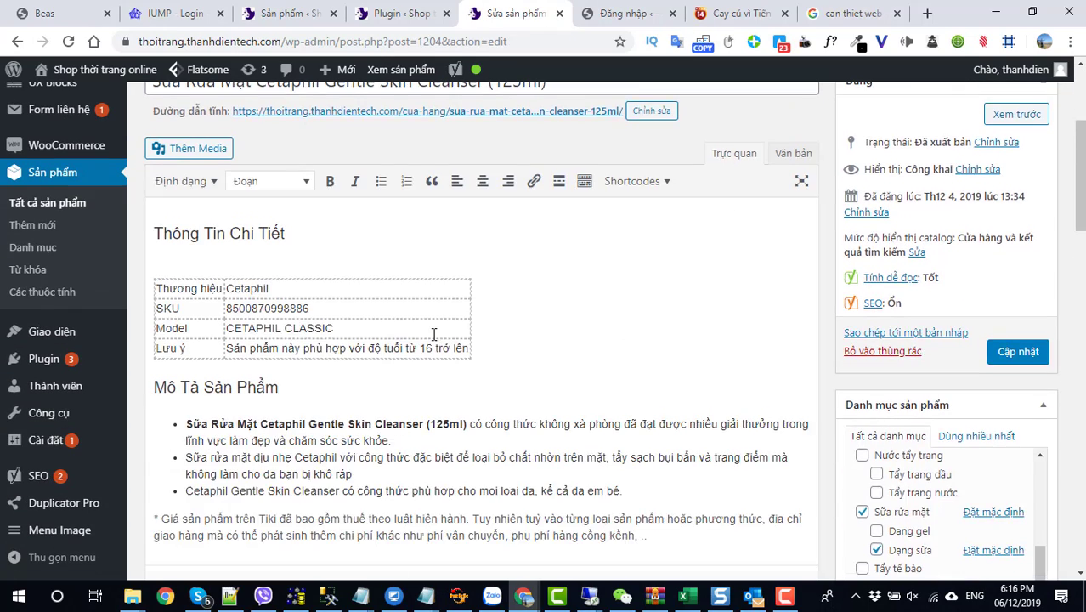
{"action": "scroll", "coordinate": [433, 337], "scroll_direction": "down", "scroll_amount": 5}
{"action": "scroll", "coordinate": [433, 336], "scroll_direction": "up", "scroll_amount": 3}
{"action": "scroll", "coordinate": [601, 294], "scroll_direction": "down", "scroll_amount": 5}
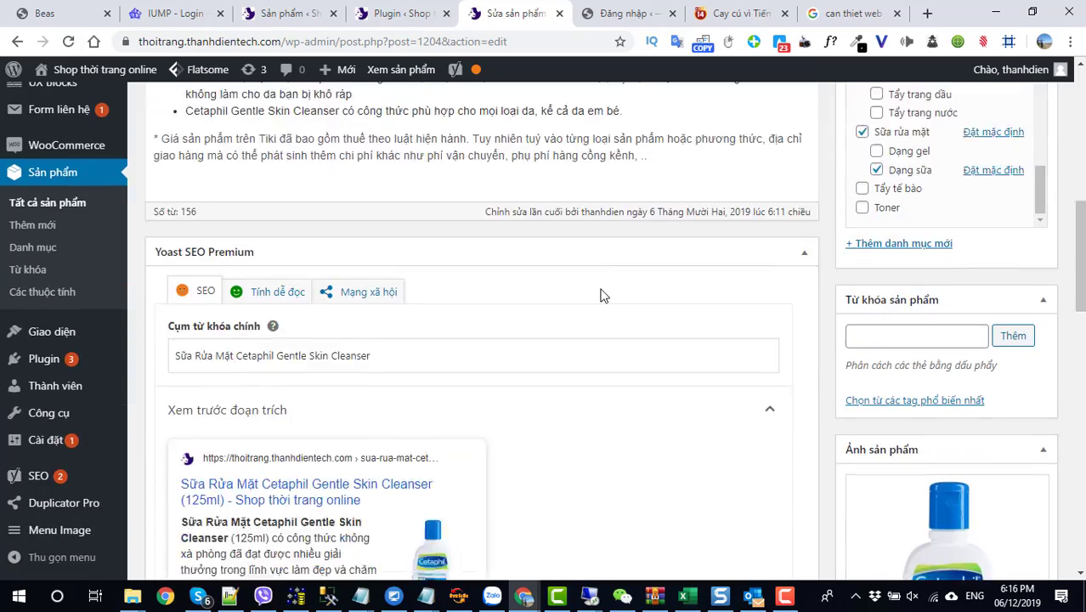
{"action": "scroll", "coordinate": [601, 296], "scroll_direction": "up", "scroll_amount": 5}
{"action": "scroll", "coordinate": [325, 274], "scroll_direction": "up", "scroll_amount": 2}
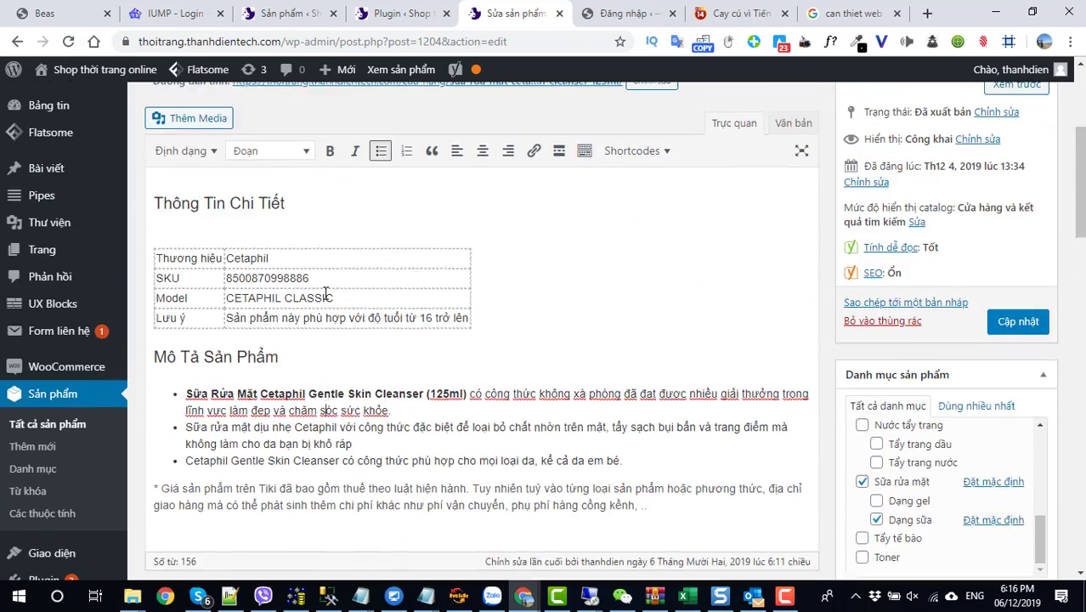
{"action": "scroll", "coordinate": [747, 289], "scroll_direction": "down", "scroll_amount": 6}
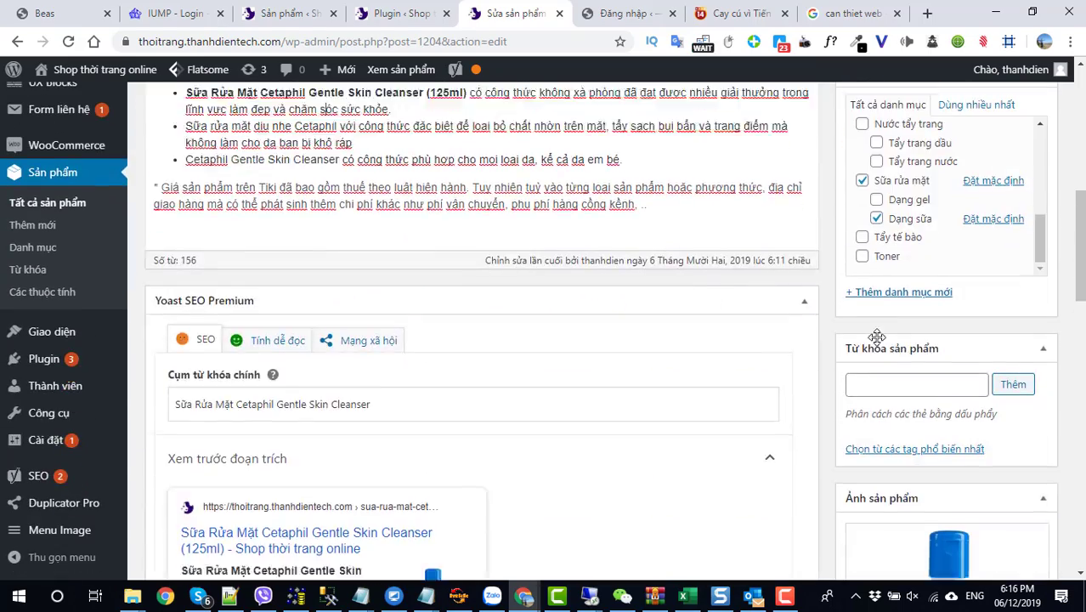
{"action": "left_click", "coordinate": [924, 403]}
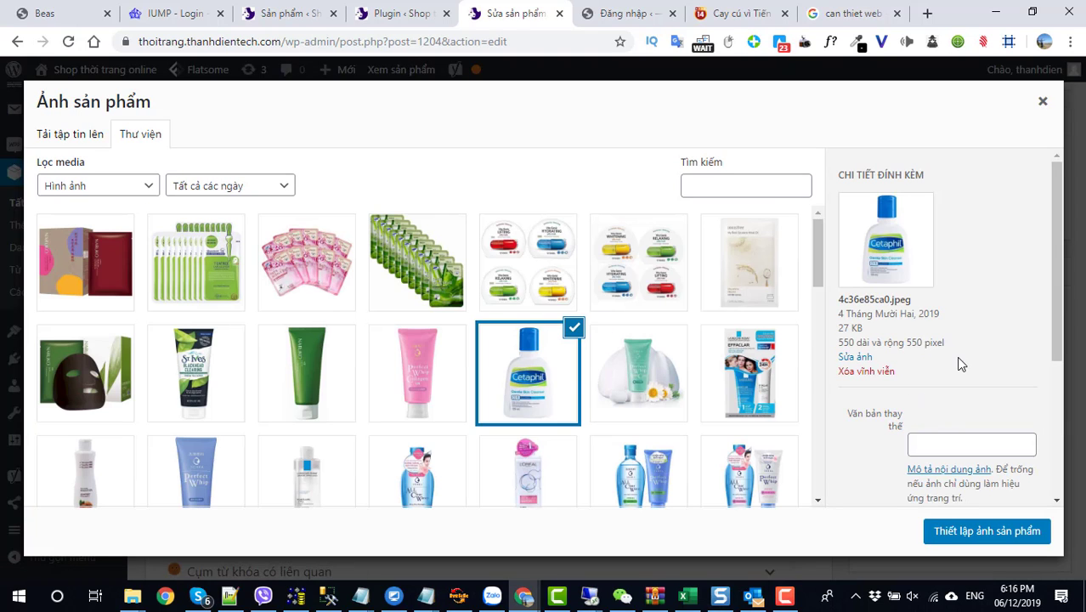
{"action": "scroll", "coordinate": [959, 361], "scroll_direction": "down", "scroll_amount": 3}
{"action": "left_click_drag", "start_coordinate": [998, 289], "coordinate": [890, 303]}
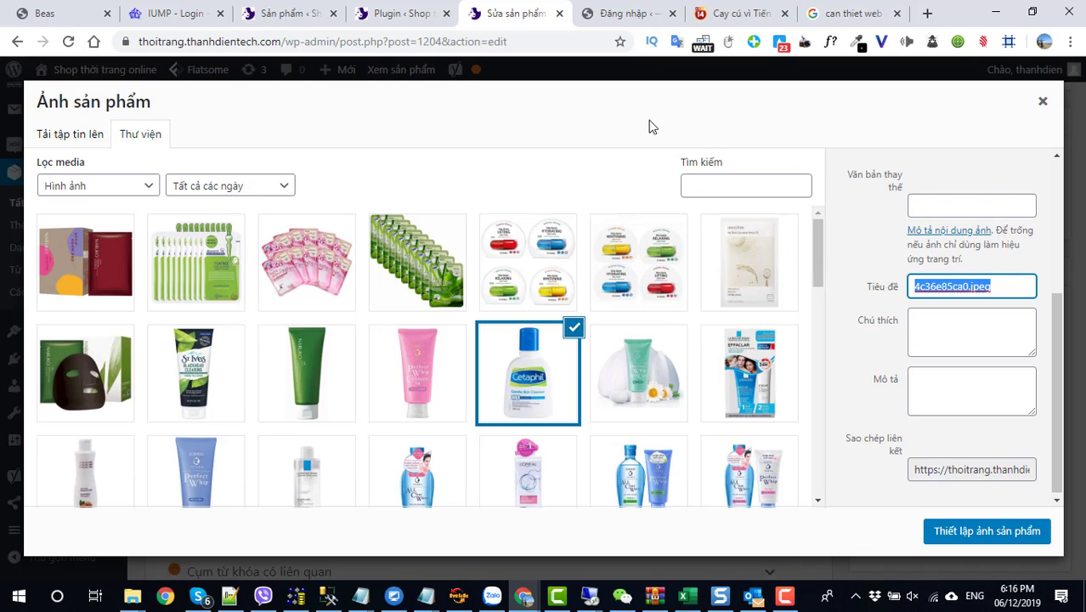
{"action": "left_click", "coordinate": [1042, 101]}
Set the product image's alternative text to "Sữa Rửa Mặt Cetaphil Gentle Skin Cleanser", copied from the product title without "(125ml)".
{"action": "scroll", "coordinate": [495, 315], "scroll_direction": "up", "scroll_amount": 15}
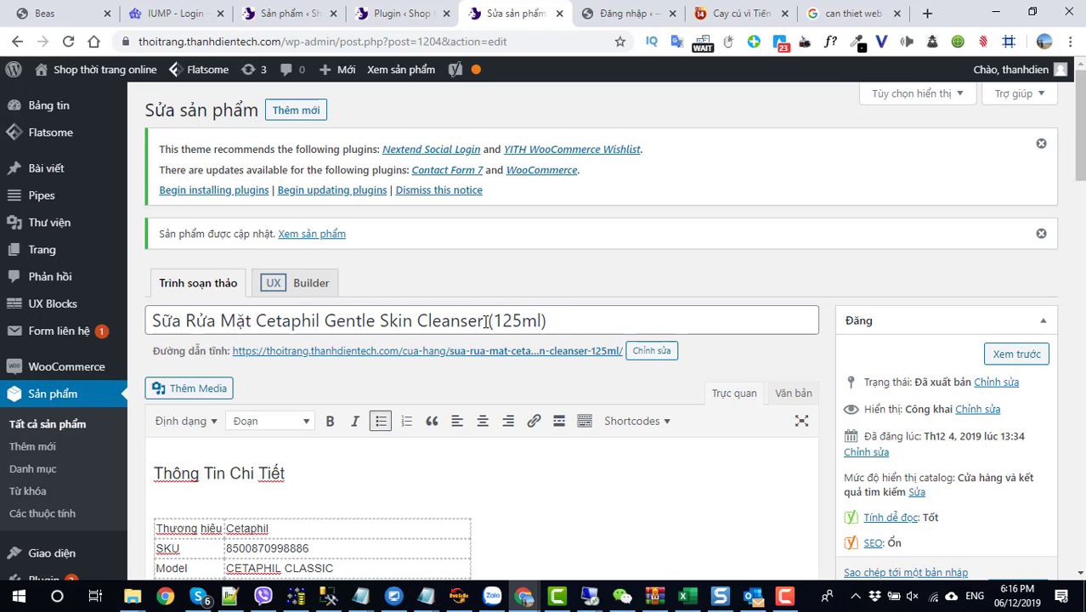
{"action": "left_click_drag", "start_coordinate": [486, 321], "coordinate": [151, 320]}
{"action": "key", "text": "ctrl+c"}
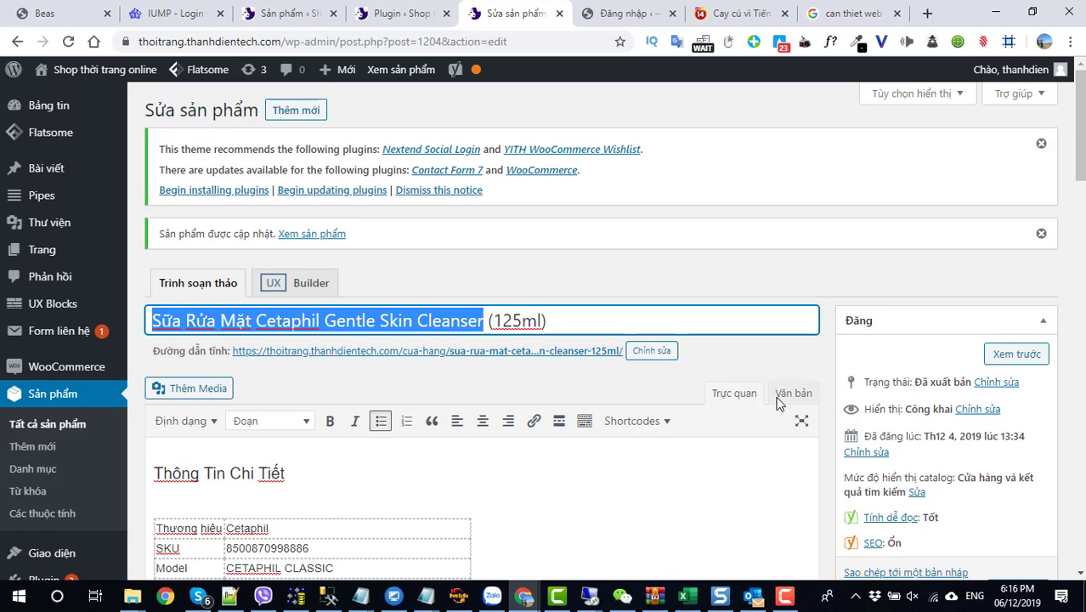
{"action": "scroll", "coordinate": [776, 402], "scroll_direction": "down", "scroll_amount": 10}
{"action": "left_click", "coordinate": [963, 449]}
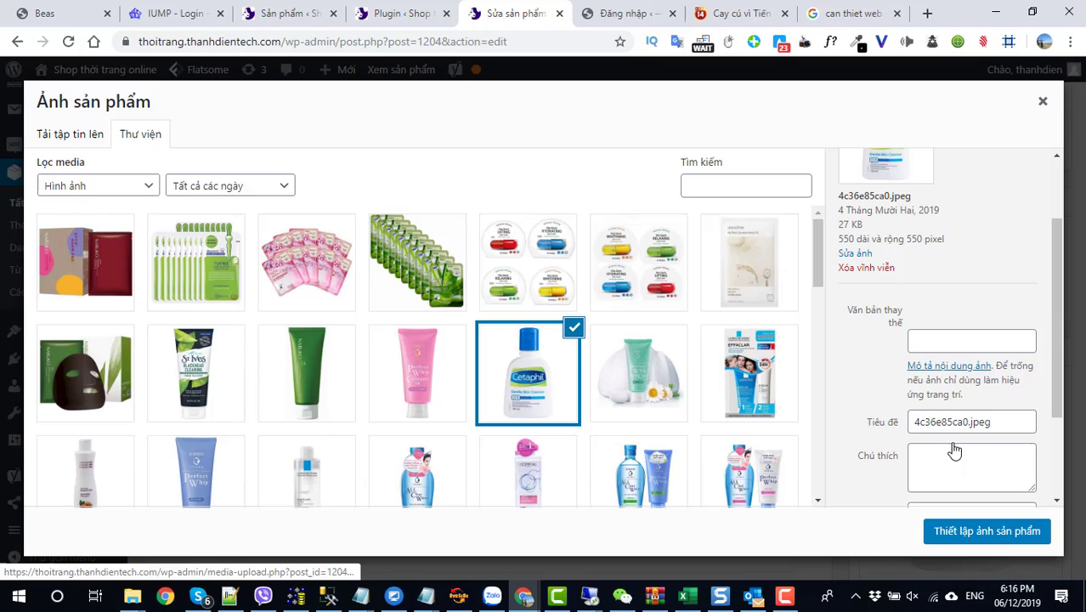
{"action": "left_click", "coordinate": [923, 339]}
{"action": "key", "text": "ctrl+v"}
{"action": "left_click", "coordinate": [969, 304]}
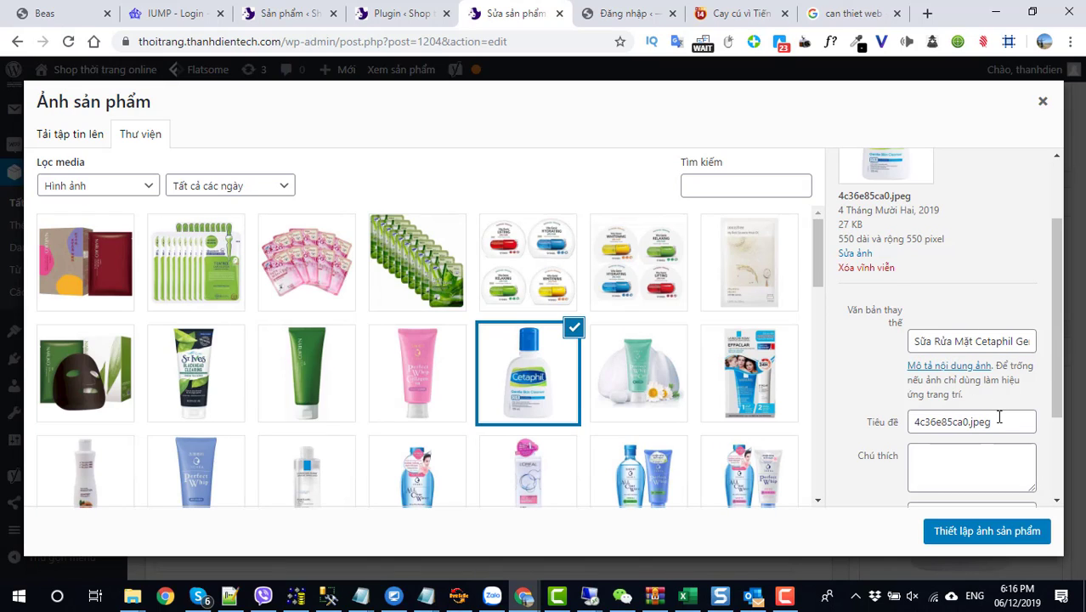
Replace the product image's title with "Sữa Rửa Mặt Cetaphil Gentle Skin Cleanser".
{"action": "left_click_drag", "start_coordinate": [1027, 346], "coordinate": [898, 348]}
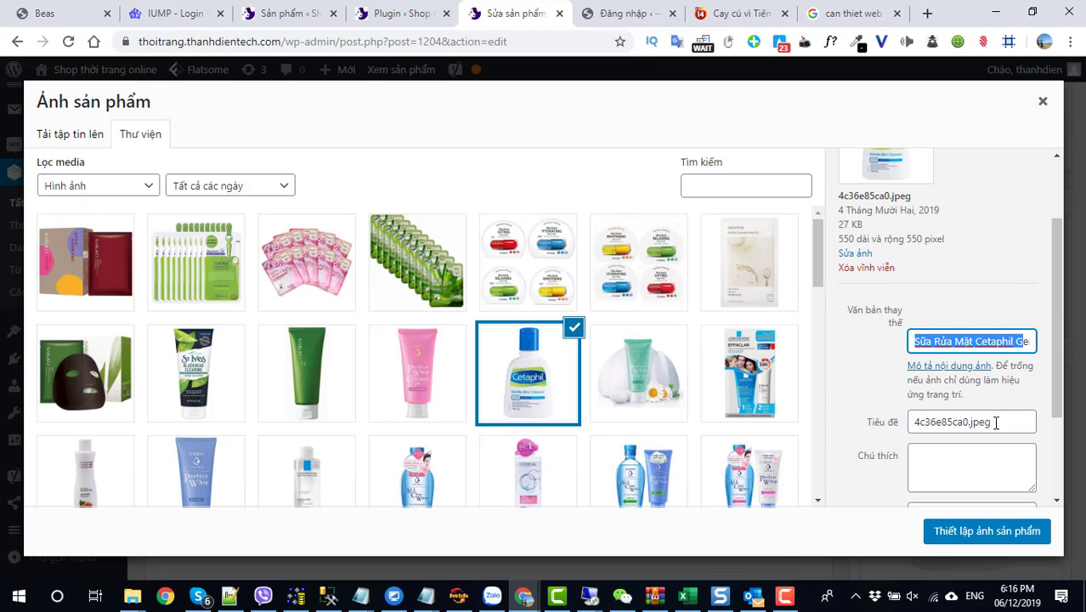
{"action": "left_click_drag", "start_coordinate": [996, 422], "coordinate": [866, 436]}
{"action": "type", "text": "Sửa Rửa Mặt Cetaphil Gentle Skin Cleanser"}
{"action": "left_click", "coordinate": [979, 472]}
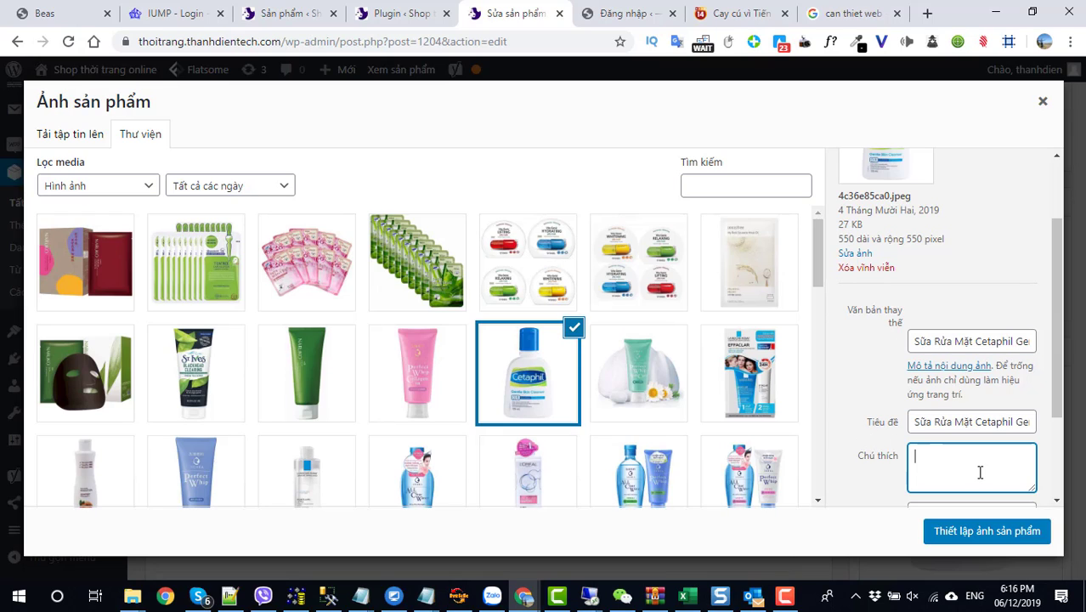
Apply the product image with its new alternative text and title, and copy the meta description's text from the snippet editor without the final period.
{"action": "left_click", "coordinate": [981, 532]}
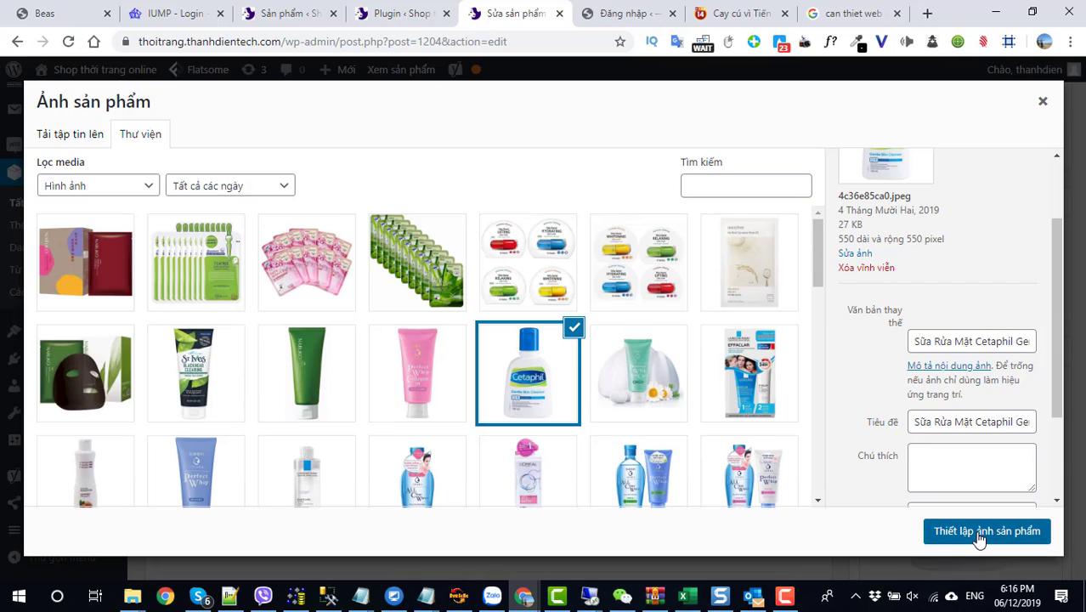
{"action": "scroll", "coordinate": [432, 483], "scroll_direction": "down", "scroll_amount": 2}
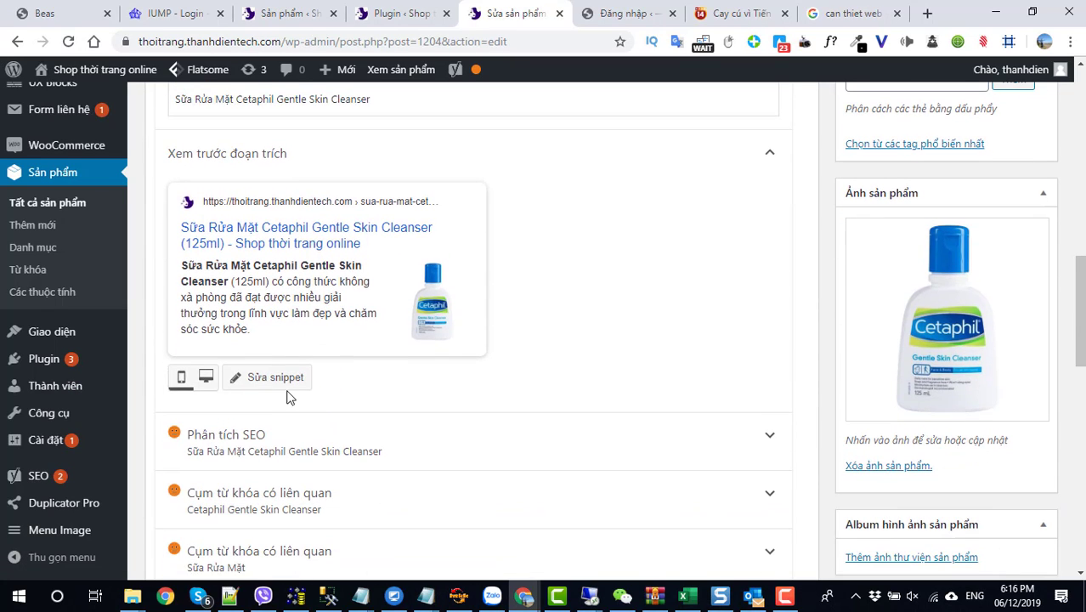
{"action": "left_click", "coordinate": [285, 387]}
{"action": "scroll", "coordinate": [310, 425], "scroll_direction": "down", "scroll_amount": 3}
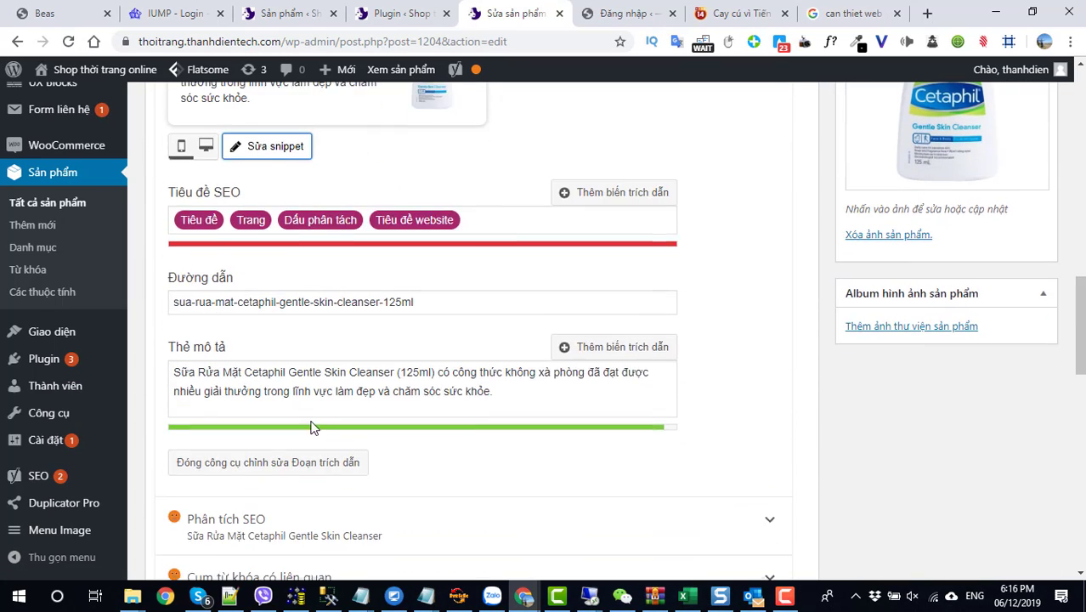
{"action": "left_click_drag", "start_coordinate": [492, 384], "coordinate": [178, 364]}
{"action": "scroll", "coordinate": [960, 301], "scroll_direction": "up", "scroll_amount": 3}
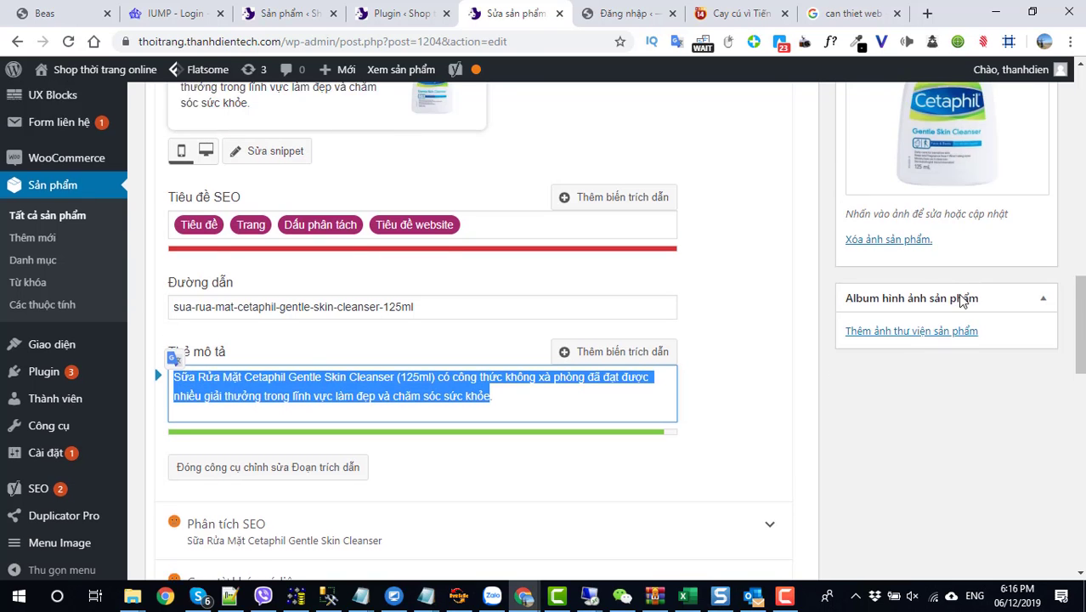
Fill the Cetaphil product image's description (Mô tả) with the copied meta description and set it as the product image again.
{"action": "left_click", "coordinate": [956, 328]}
{"action": "scroll", "coordinate": [951, 357], "scroll_direction": "down", "scroll_amount": 3}
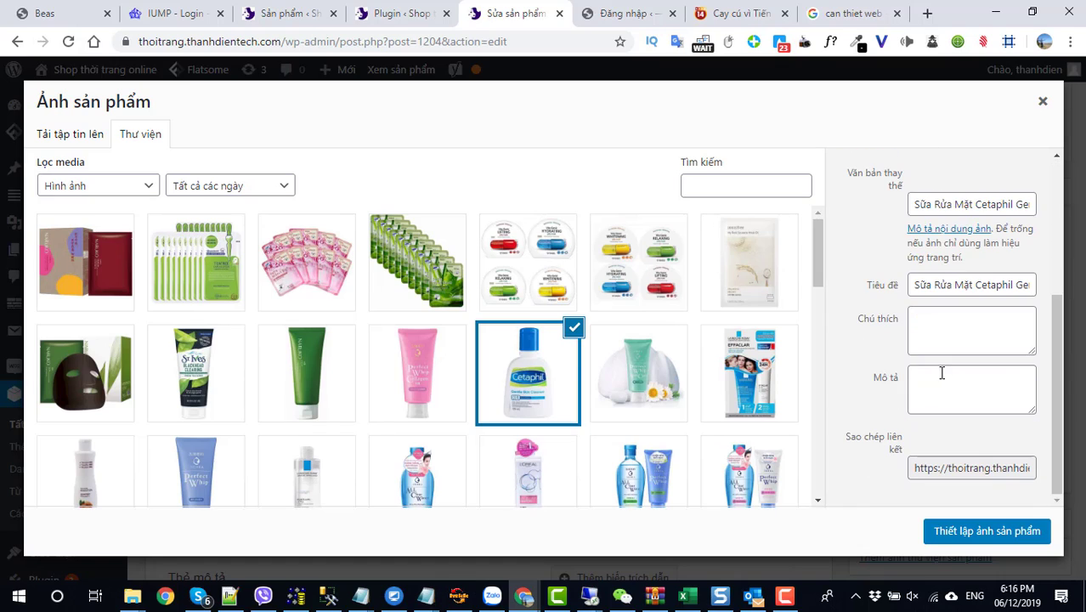
{"action": "left_click", "coordinate": [938, 396]}
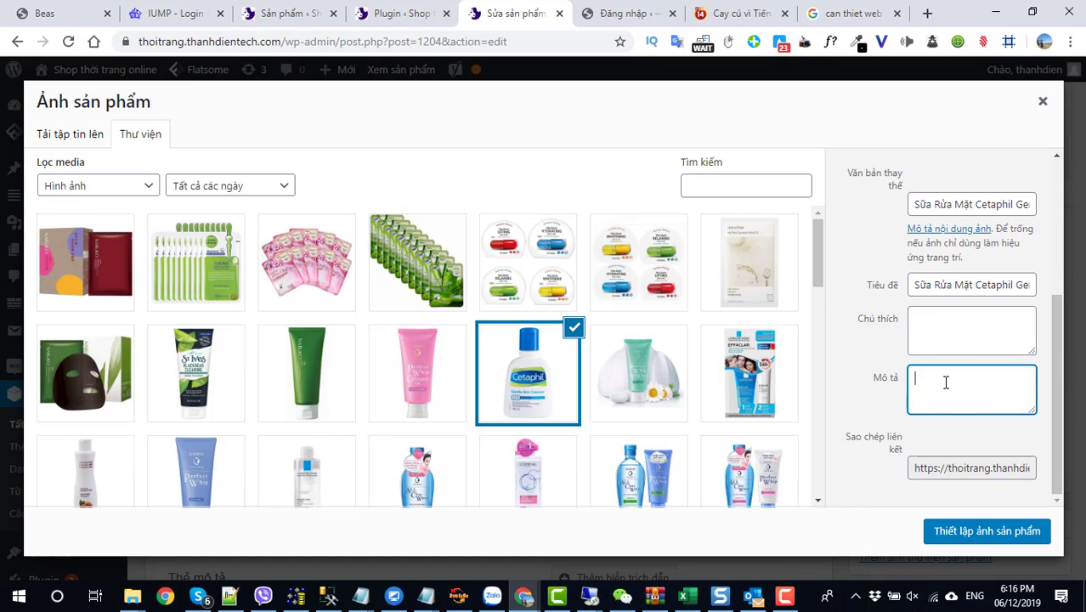
{"action": "key", "text": "ctrl+v"}
{"action": "scroll", "coordinate": [977, 395], "scroll_direction": "up", "scroll_amount": 5}
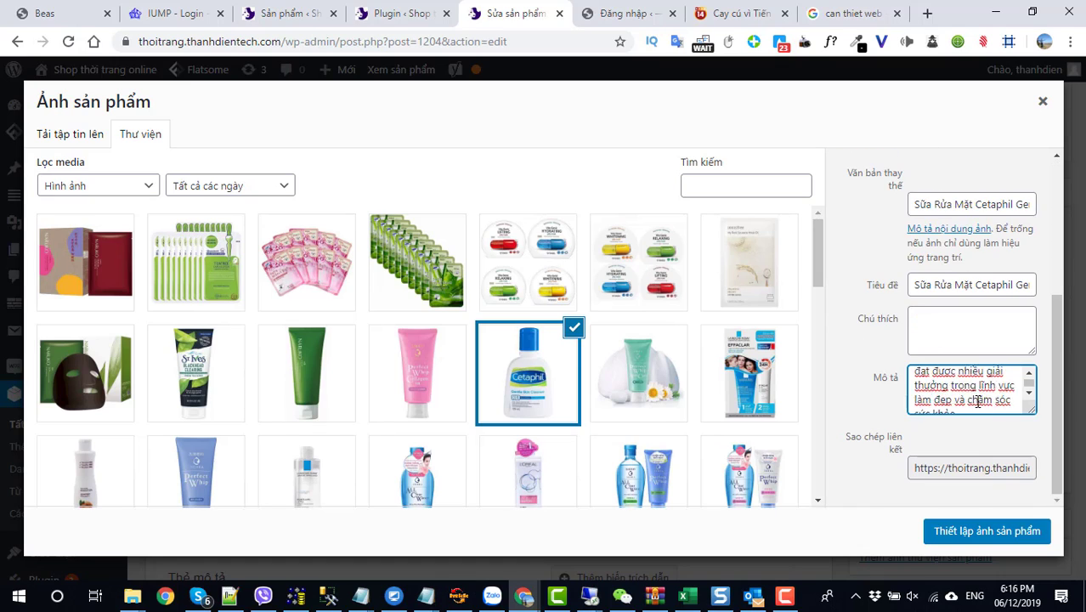
{"action": "left_click", "coordinate": [960, 530]}
Update the product to save it with the completed image details.
{"action": "scroll", "coordinate": [625, 451], "scroll_direction": "up", "scroll_amount": 3}
{"action": "scroll", "coordinate": [625, 452], "scroll_direction": "down", "scroll_amount": 4}
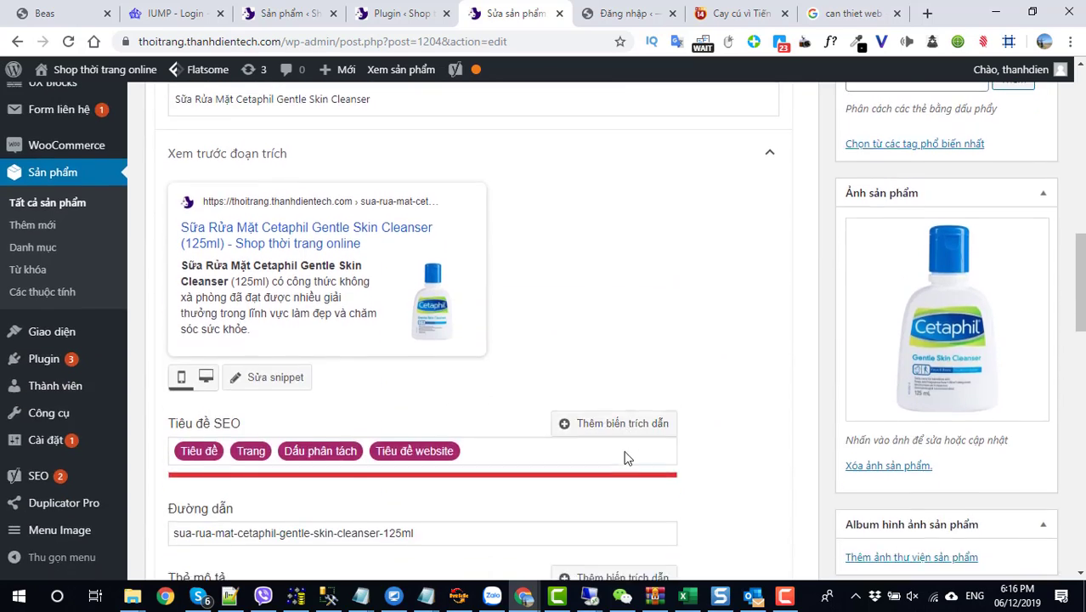
{"action": "scroll", "coordinate": [693, 450], "scroll_direction": "up", "scroll_amount": 2}
{"action": "scroll", "coordinate": [693, 444], "scroll_direction": "up", "scroll_amount": 4}
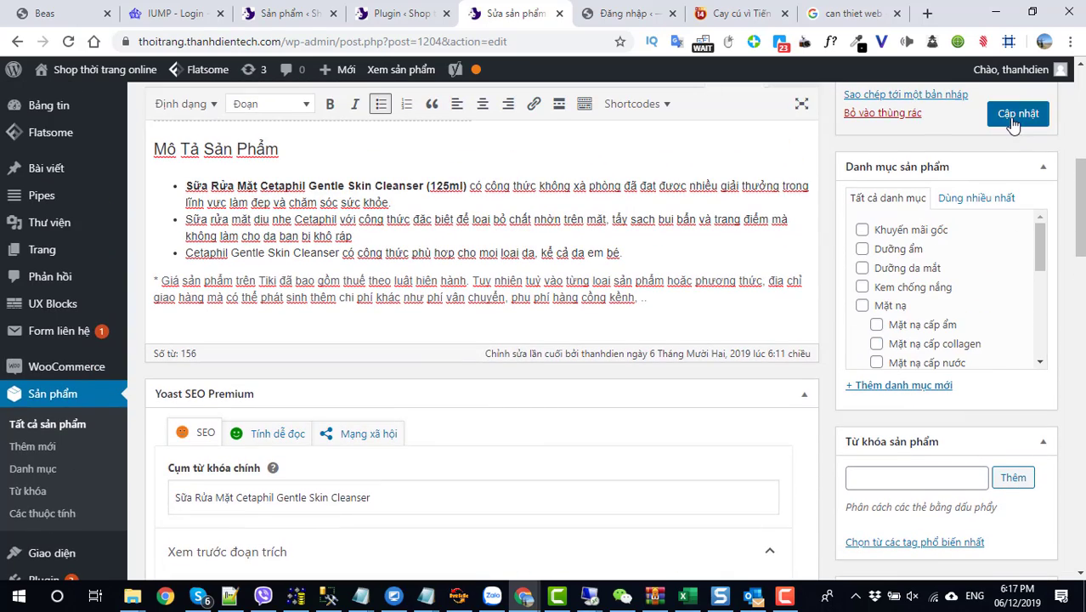
{"action": "left_click", "coordinate": [1016, 115]}
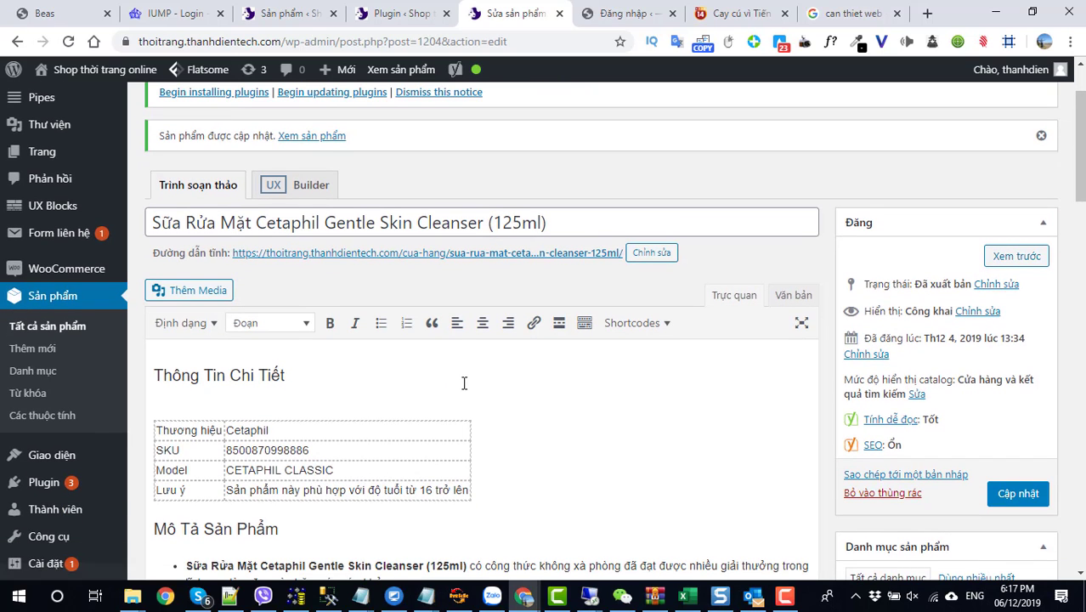
Review the saved product page from its title and description through the Yoast SEO Premium analysis to the product data.
{"action": "scroll", "coordinate": [464, 383], "scroll_direction": "down", "scroll_amount": 3}
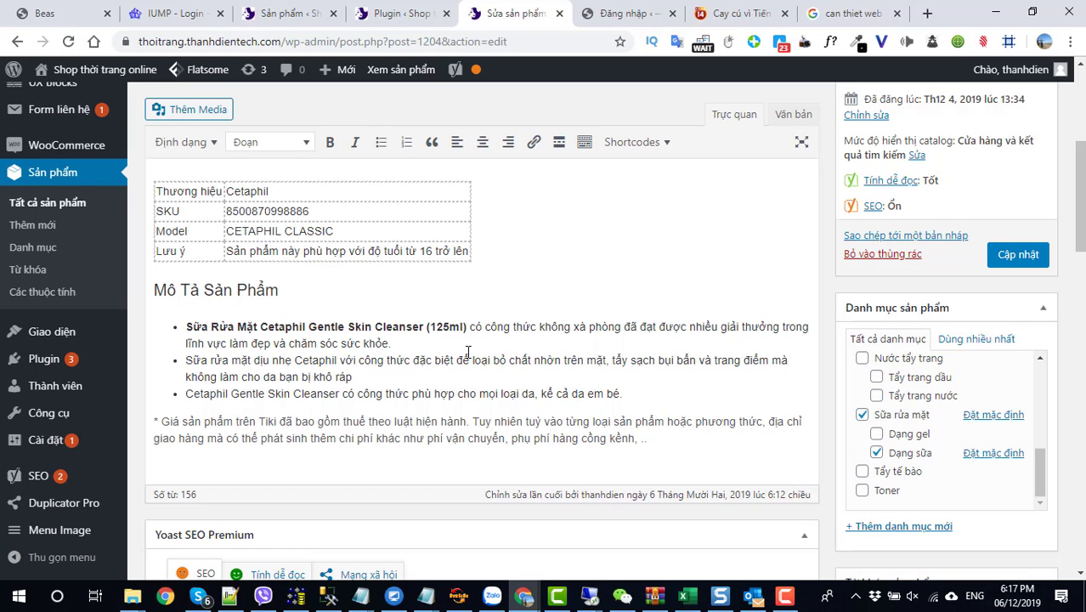
{"action": "scroll", "coordinate": [467, 357], "scroll_direction": "down", "scroll_amount": 3}
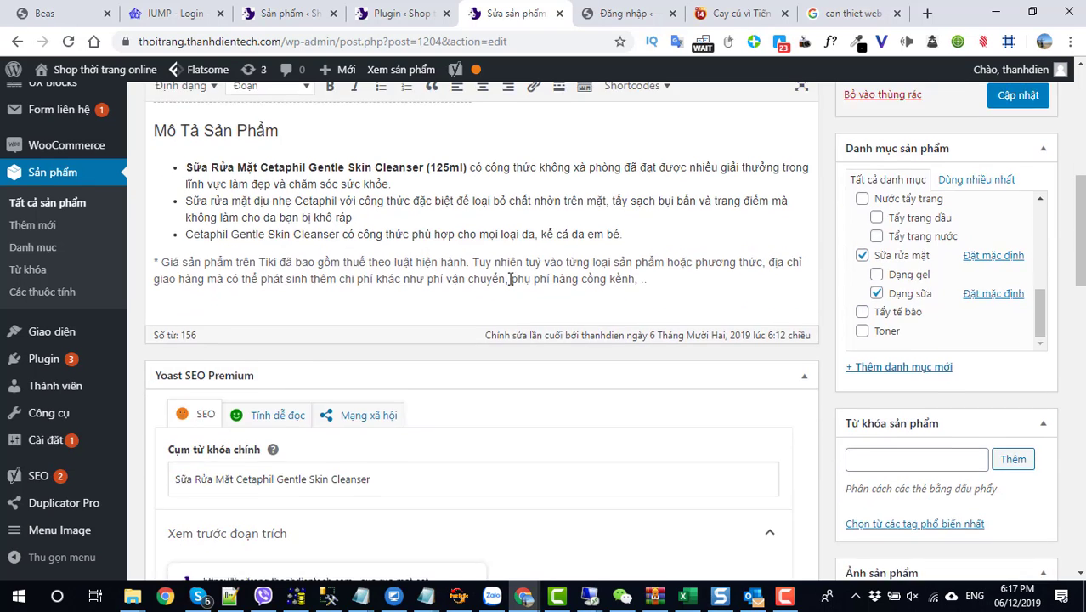
{"action": "scroll", "coordinate": [504, 324], "scroll_direction": "up", "scroll_amount": 4}
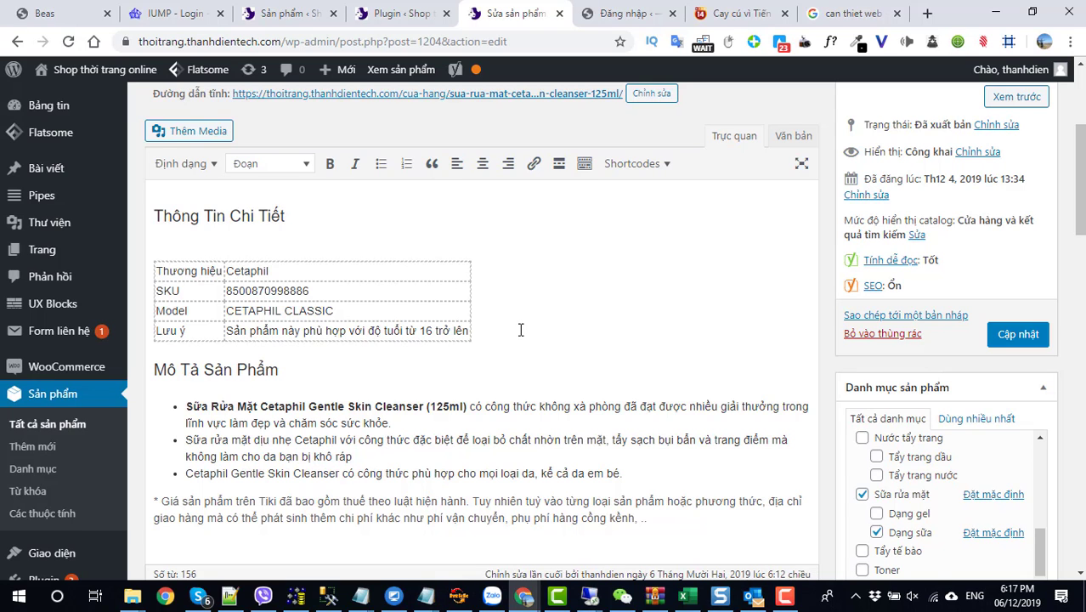
{"action": "scroll", "coordinate": [675, 423], "scroll_direction": "down", "scroll_amount": 15}
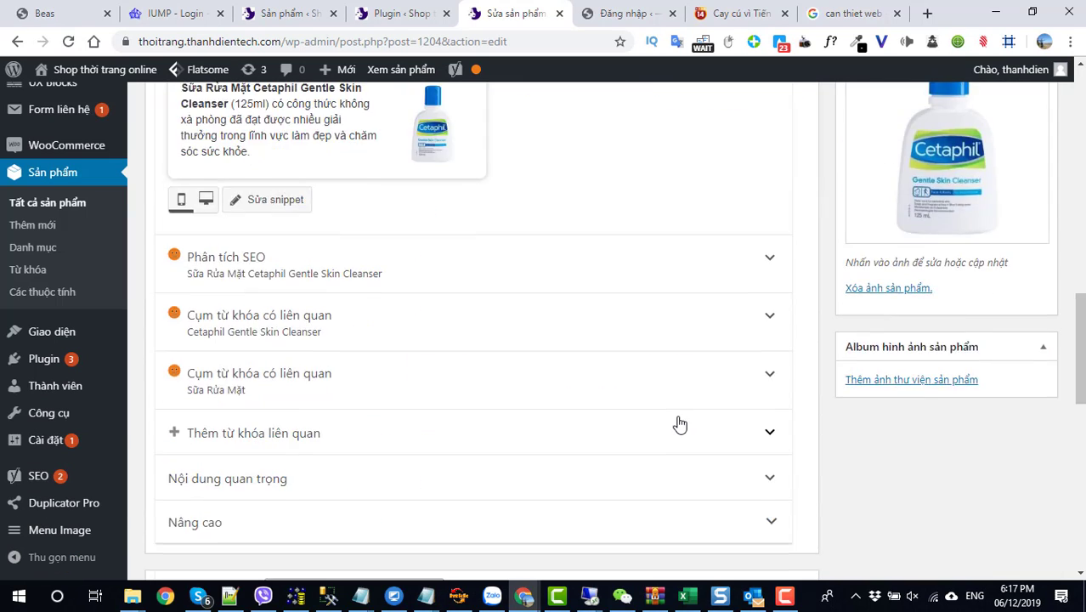
{"action": "scroll", "coordinate": [679, 422], "scroll_direction": "down", "scroll_amount": 5}
{"action": "scroll", "coordinate": [680, 422], "scroll_direction": "up", "scroll_amount": 9}
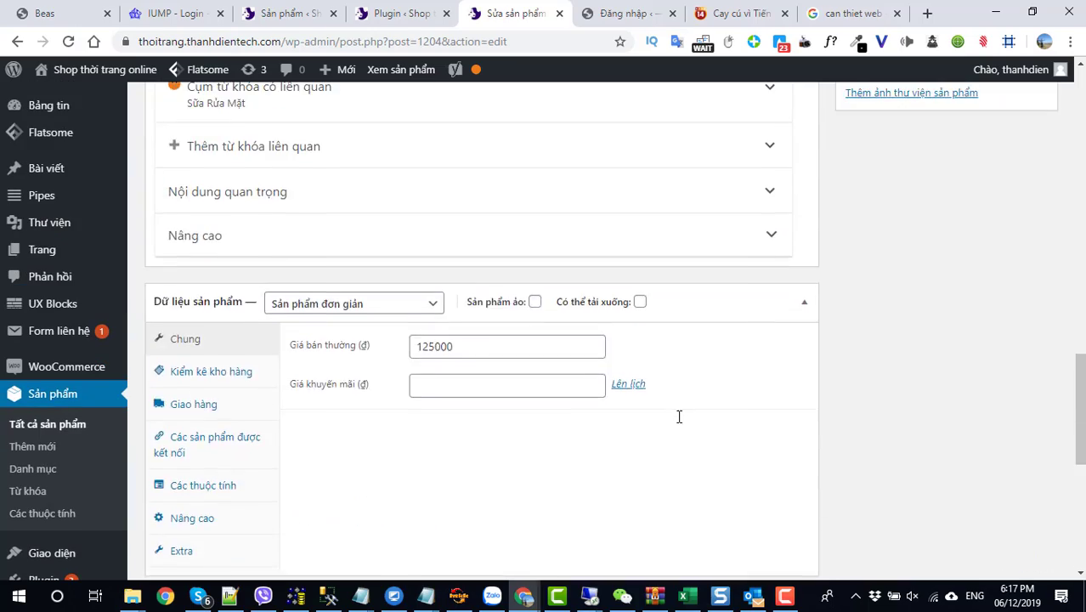
{"action": "scroll", "coordinate": [680, 424], "scroll_direction": "down", "scroll_amount": 5}
{"action": "scroll", "coordinate": [679, 423], "scroll_direction": "down", "scroll_amount": 5}
{"action": "scroll", "coordinate": [680, 422], "scroll_direction": "up", "scroll_amount": 20}
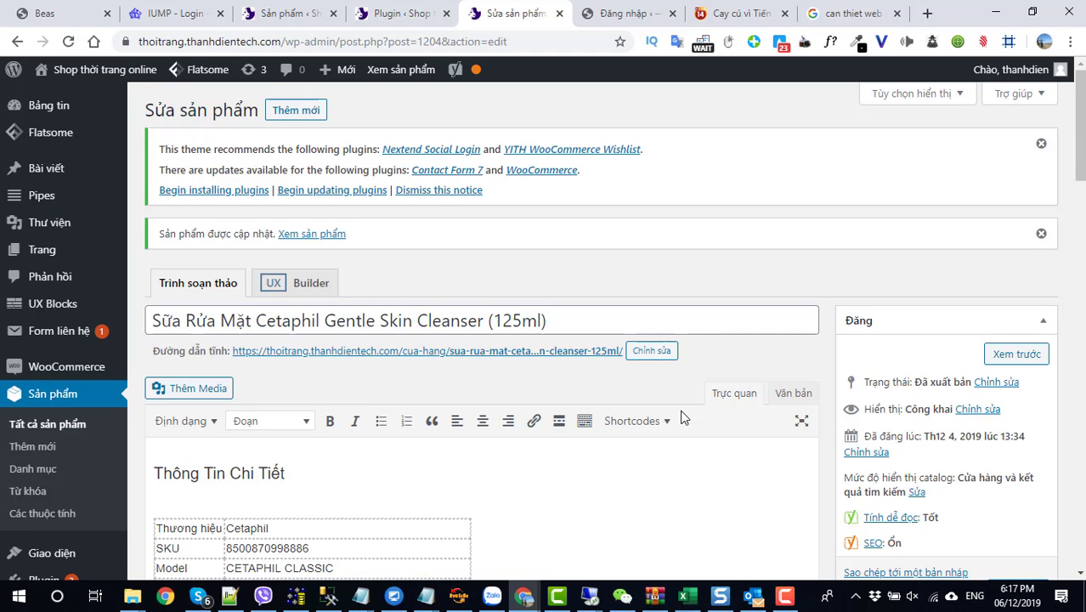
{"action": "scroll", "coordinate": [684, 417], "scroll_direction": "down", "scroll_amount": 2}
{"action": "scroll", "coordinate": [544, 452], "scroll_direction": "down", "scroll_amount": 2}
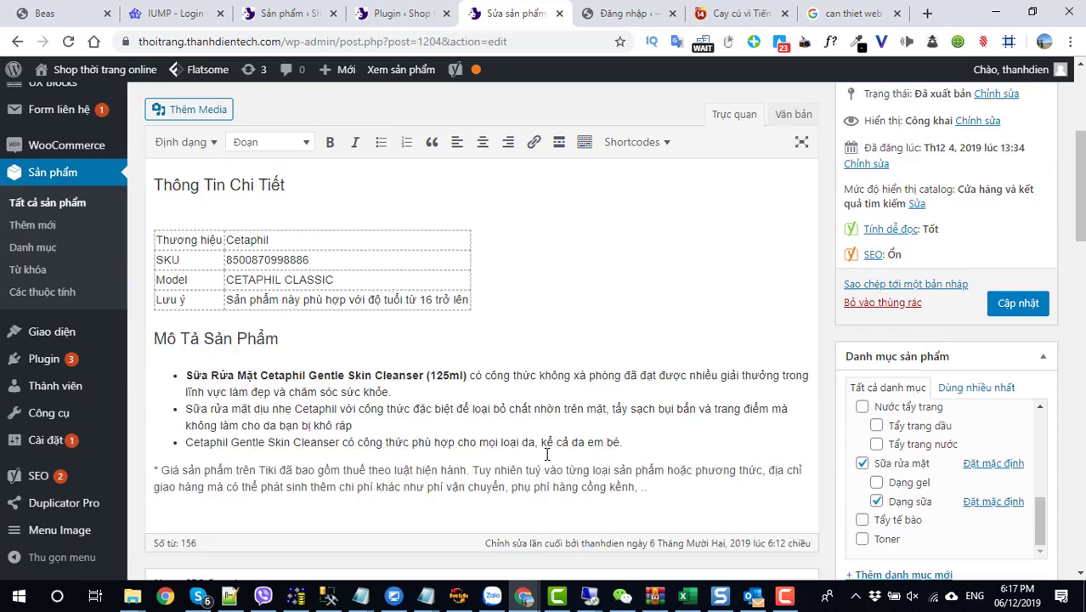
{"action": "scroll", "coordinate": [547, 454], "scroll_direction": "up", "scroll_amount": 3}
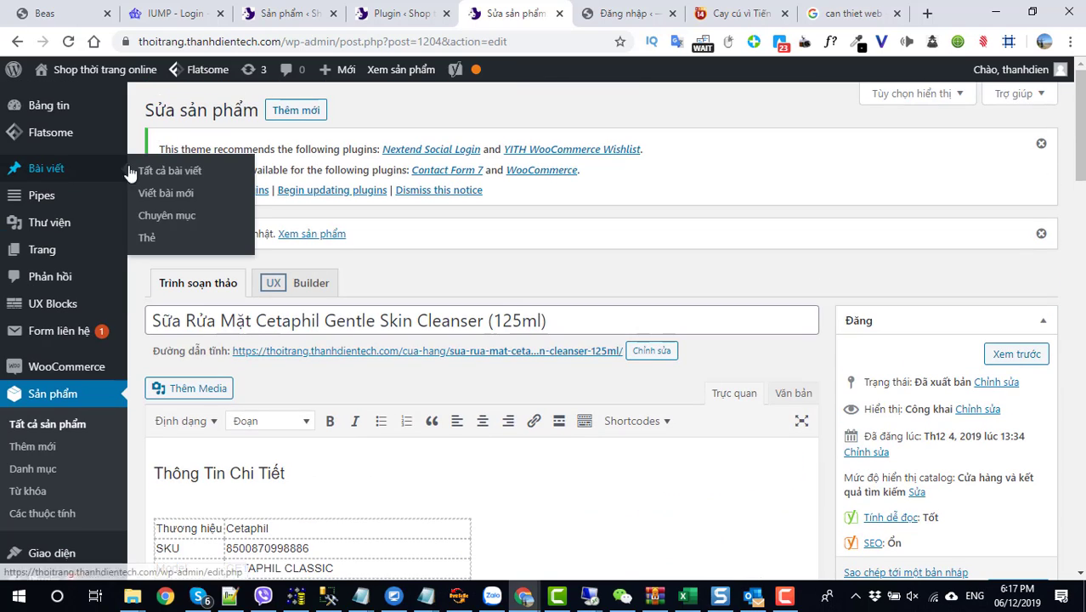
{"action": "scroll", "coordinate": [578, 377], "scroll_direction": "down", "scroll_amount": 15}
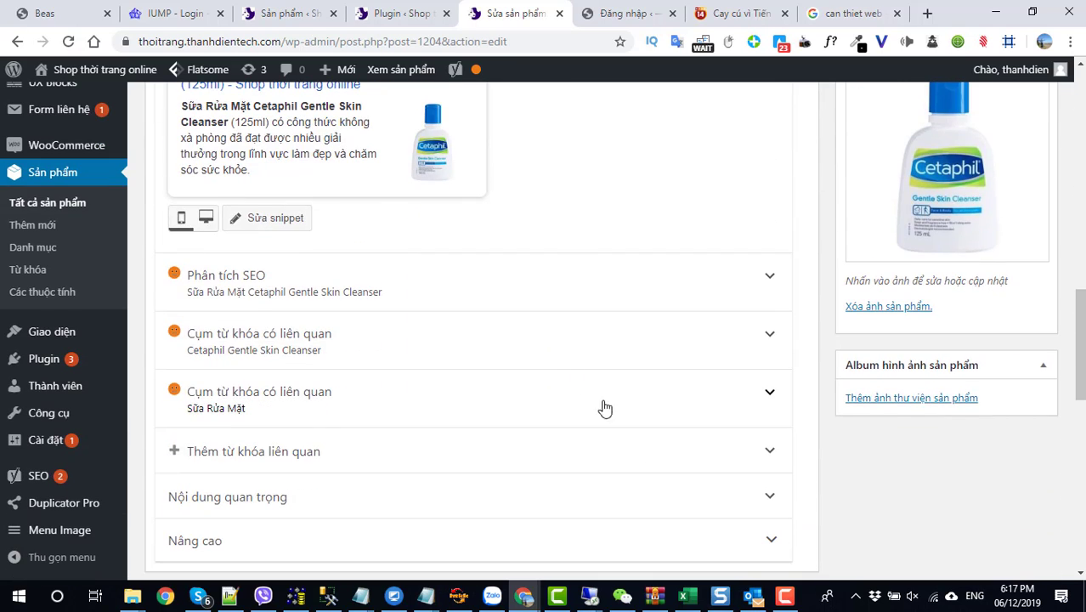
{"action": "left_click", "coordinate": [784, 597]}
{"action": "left_click", "coordinate": [787, 600]}
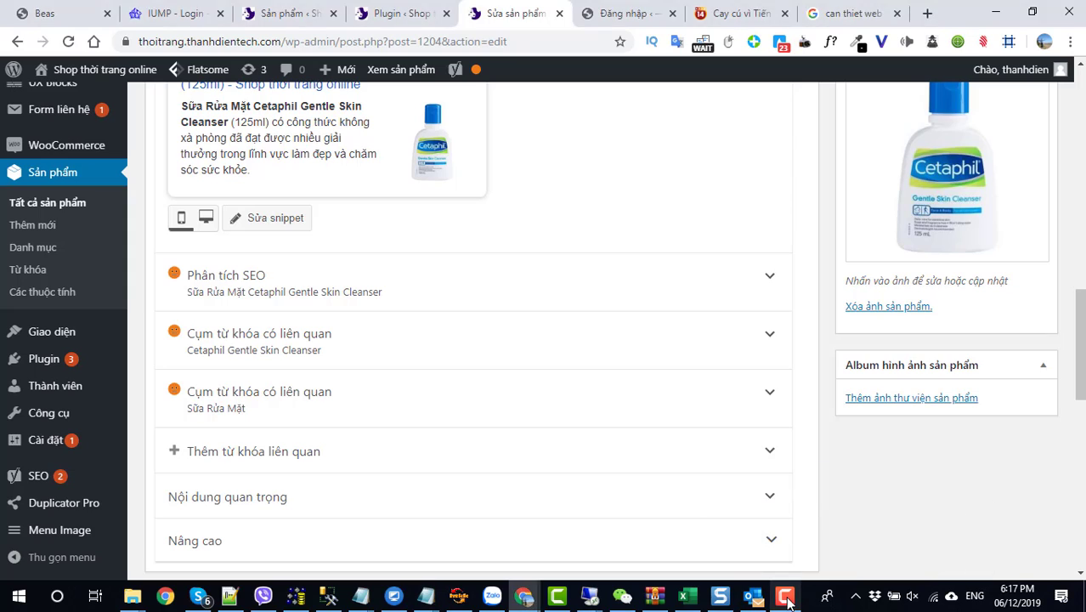
{"action": "left_click", "coordinate": [787, 600]}
{"action": "left_click", "coordinate": [787, 599]}
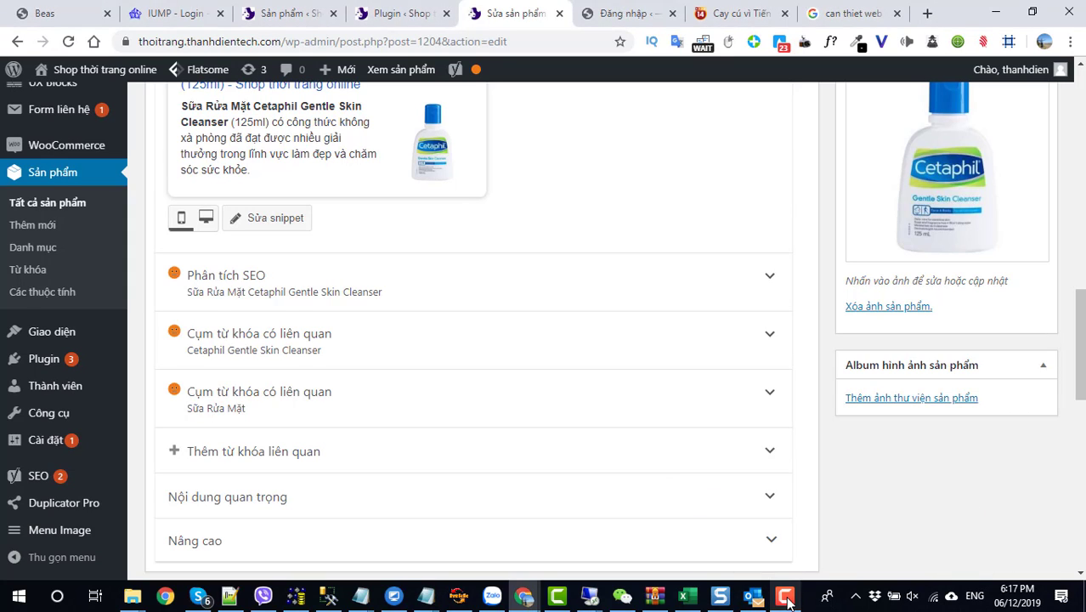